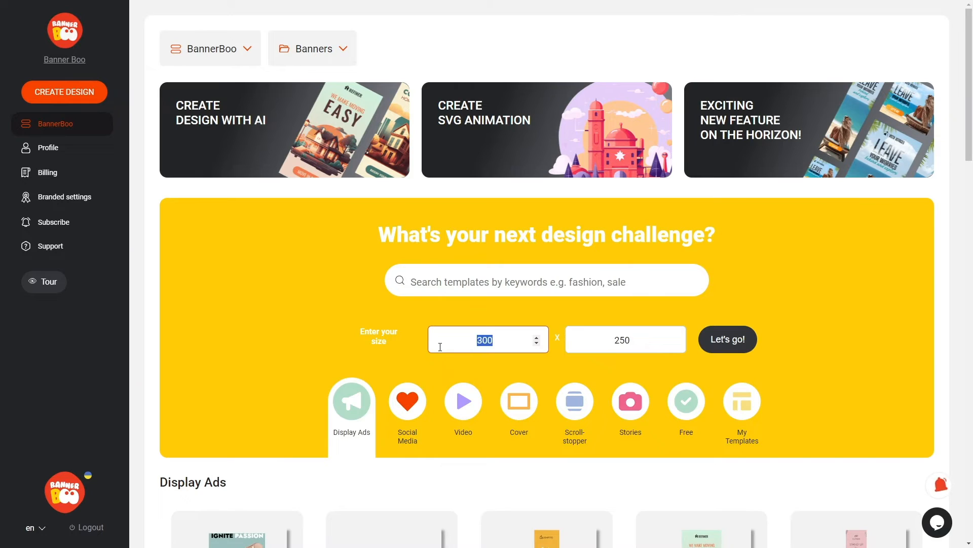
Step: Create a blank banner with a custom size of 500 x 500
{"action": "type", "text": "500"}
{"action": "key", "text": "Tab"}
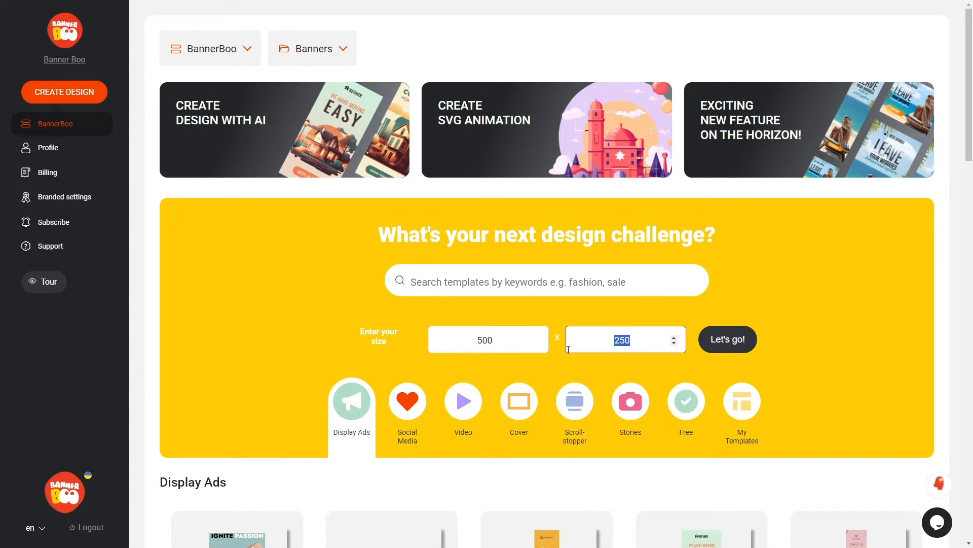
{"action": "type", "text": "500"}
{"action": "left_click", "coordinate": [737, 344]}
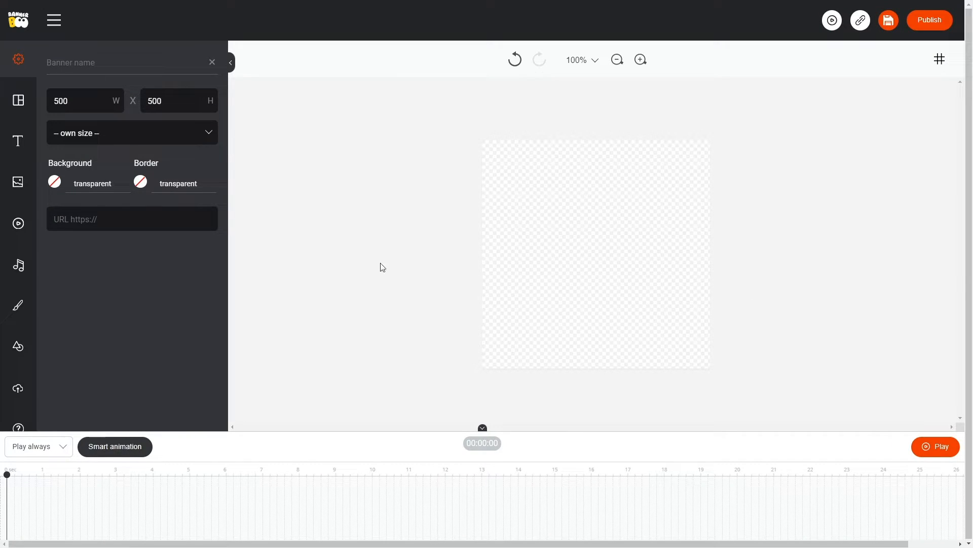
Step: Set the banner's background to the blue color 2f89e7
{"action": "left_click", "coordinate": [54, 182]}
{"action": "left_click", "coordinate": [70, 214]}
{"action": "left_click", "coordinate": [133, 253]}
{"action": "left_click_drag", "start_coordinate": [118, 249], "coordinate": [115, 237]}
{"action": "left_click", "coordinate": [122, 200]}
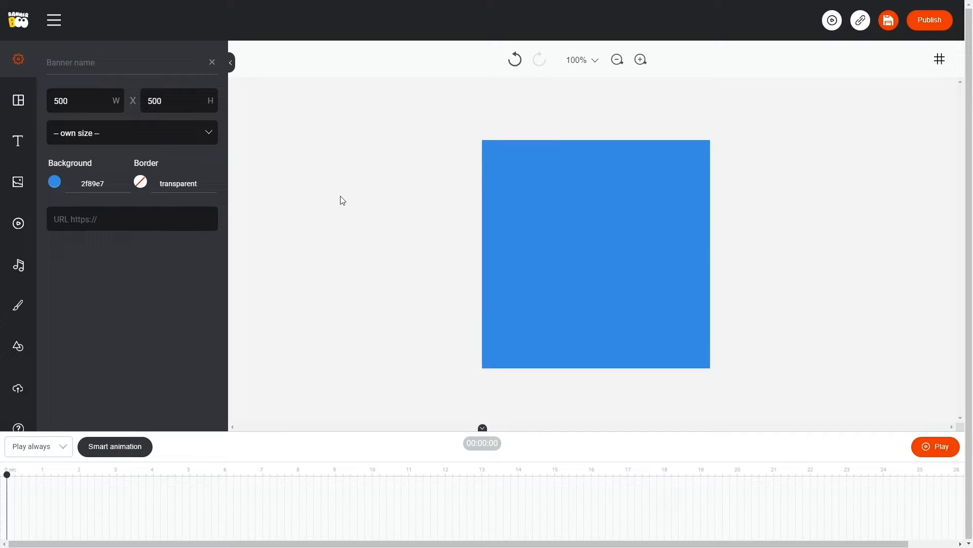
Step: Add the Pexels photo of a coffee cup on wooden planks to the banner
{"action": "left_click", "coordinate": [19, 183]}
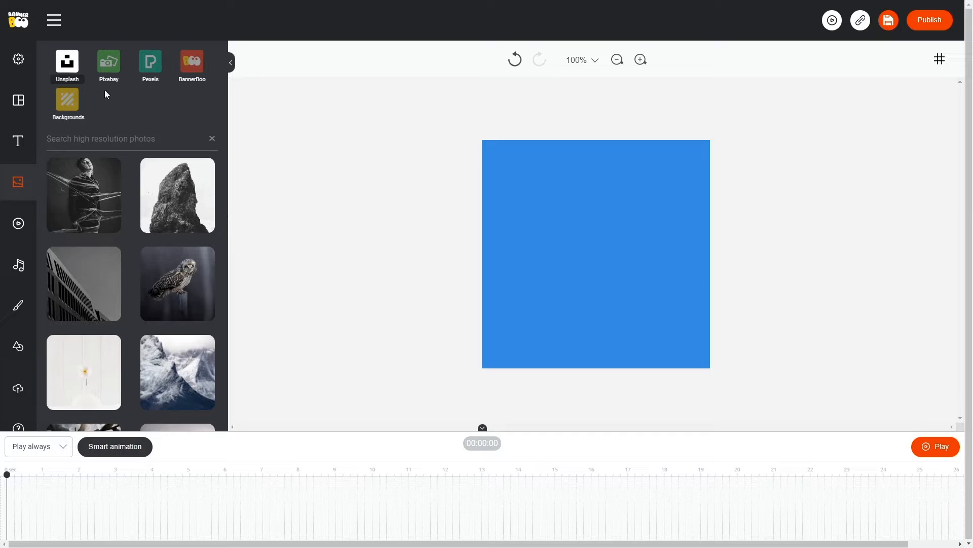
{"action": "left_click", "coordinate": [149, 71]}
{"action": "left_click", "coordinate": [101, 223]}
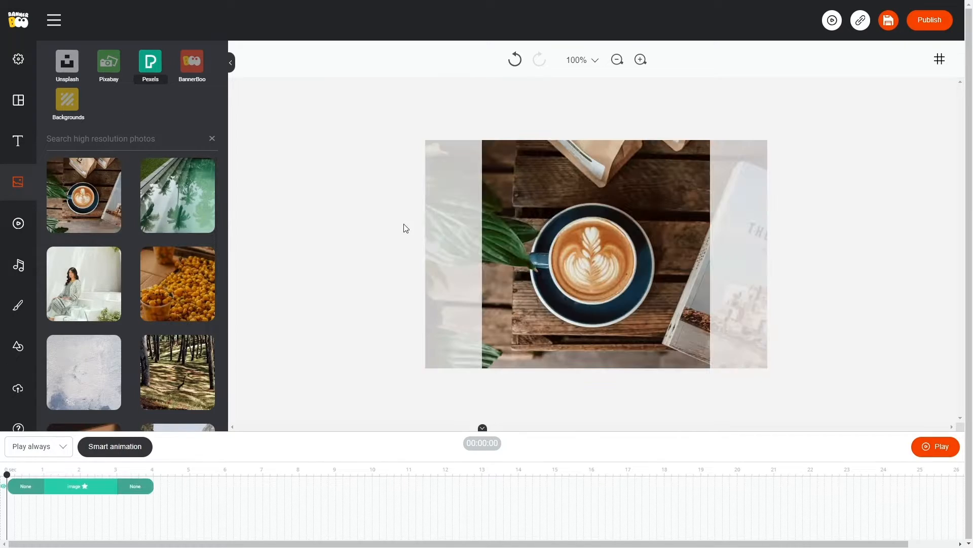
Step: Try the outlined cloud mask on the coffee photo and undo it
{"action": "left_click", "coordinate": [19, 347]}
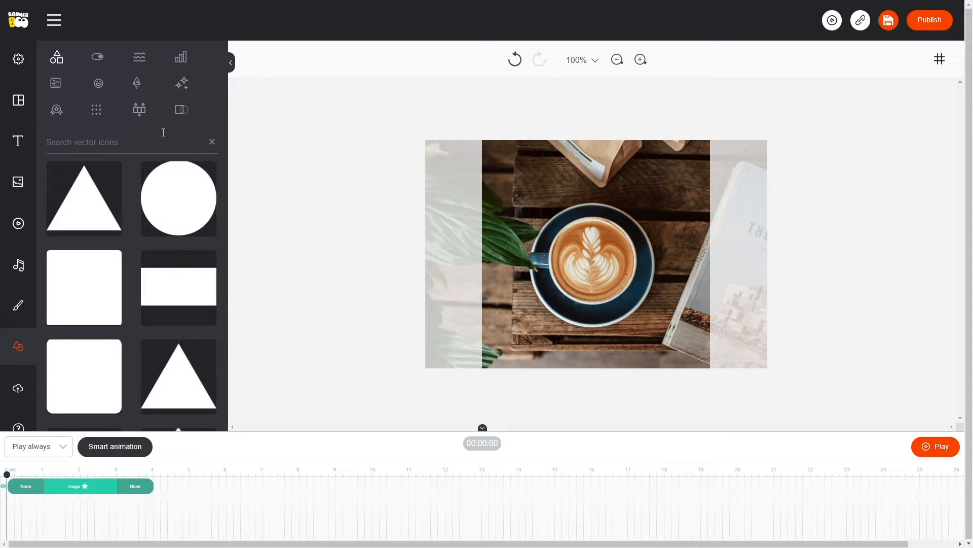
{"action": "left_click", "coordinate": [181, 111]}
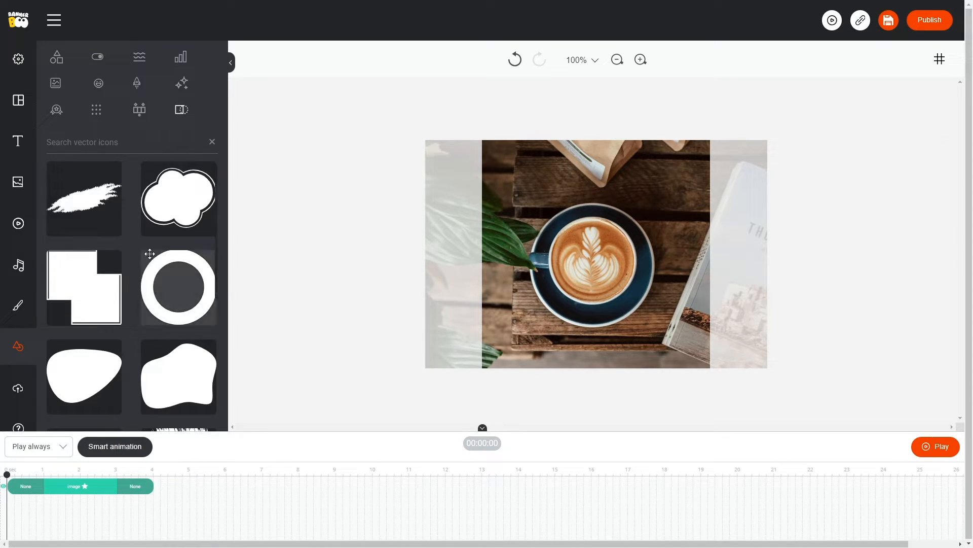
{"action": "left_click_drag", "start_coordinate": [167, 216], "coordinate": [558, 241]}
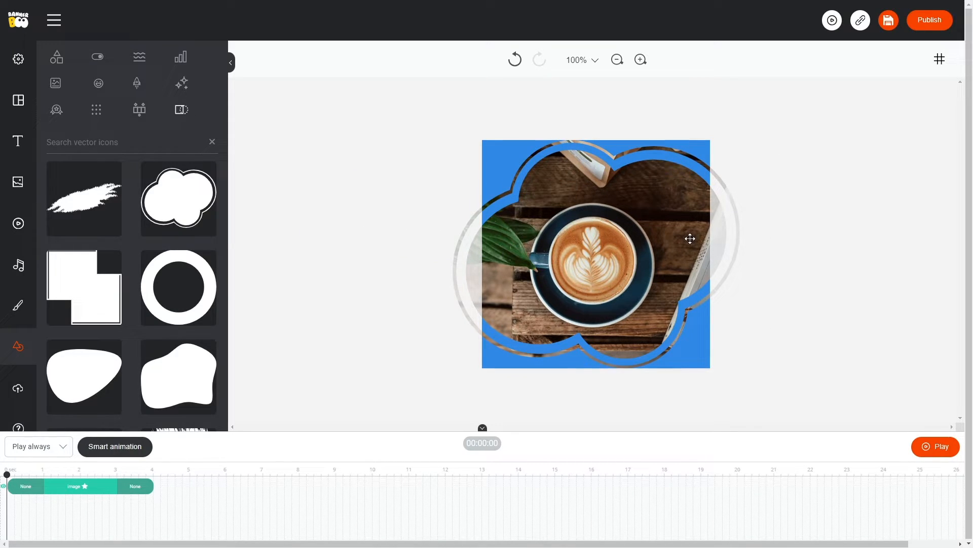
{"action": "key", "text": "ctrl+z"}
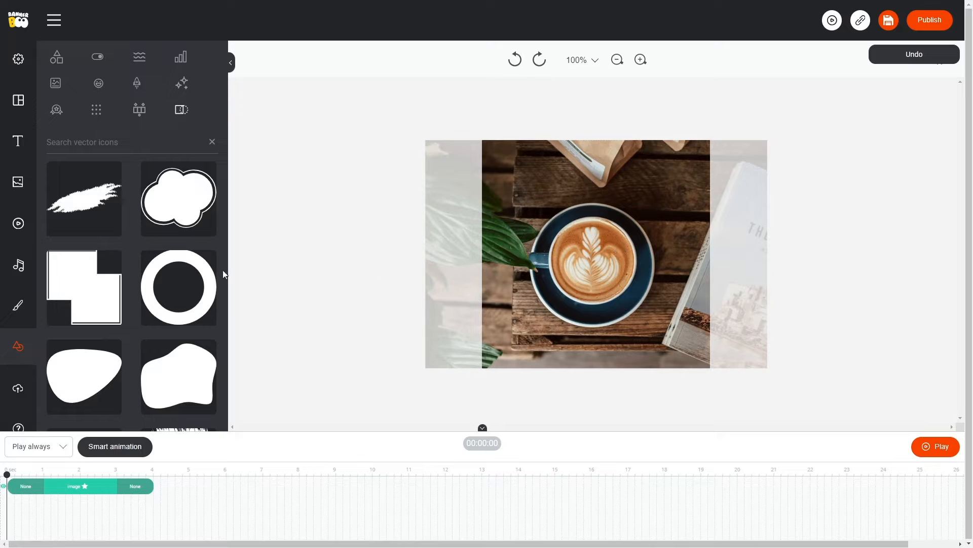
Step: Try the stepped grid-of-squares mask on the coffee photo and undo it
{"action": "scroll", "coordinate": [152, 276], "scroll_direction": "down", "scroll_amount": 3}
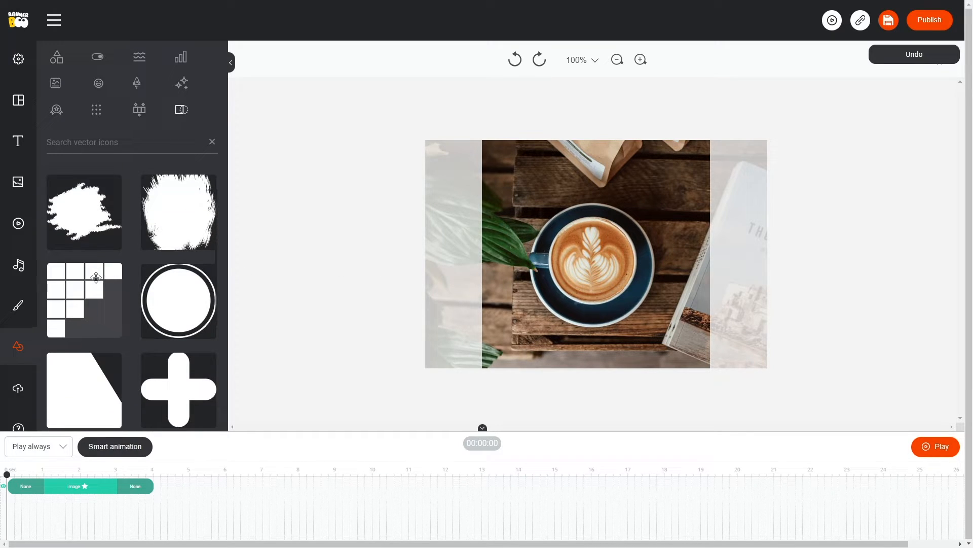
{"action": "left_click_drag", "start_coordinate": [95, 278], "coordinate": [561, 253]}
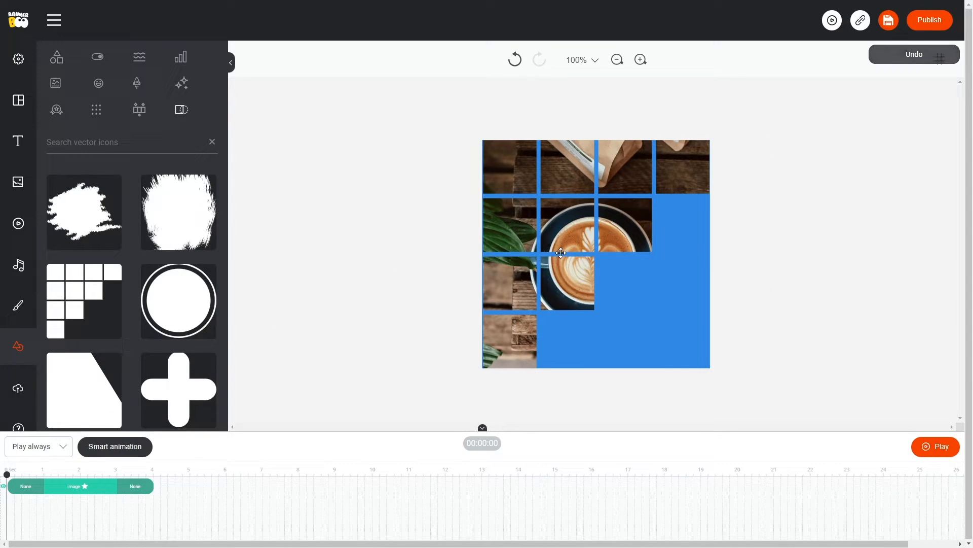
{"action": "key", "text": "ctrl+z"}
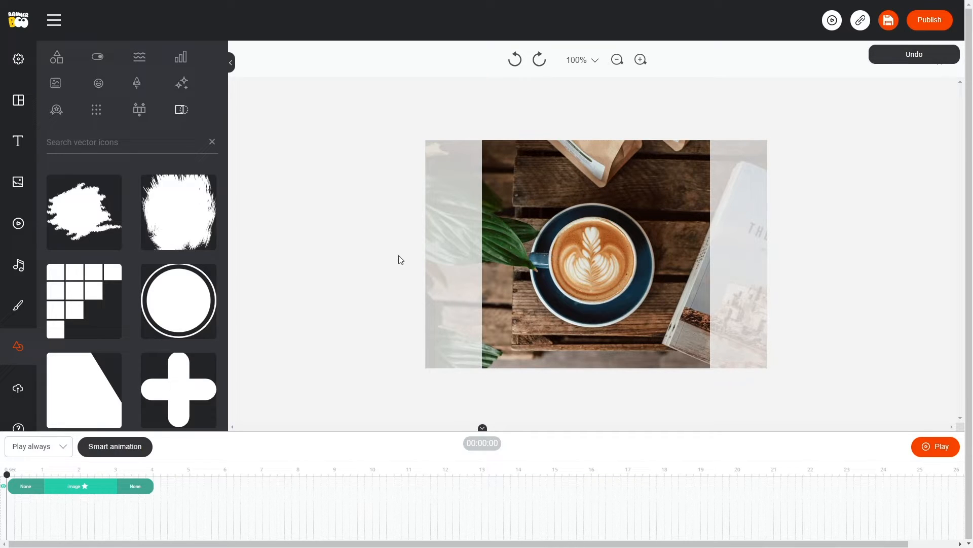
Step: Search the masks for "animated" and apply the first rounded blob mask to the coffee photo
{"action": "left_click", "coordinate": [124, 144]}
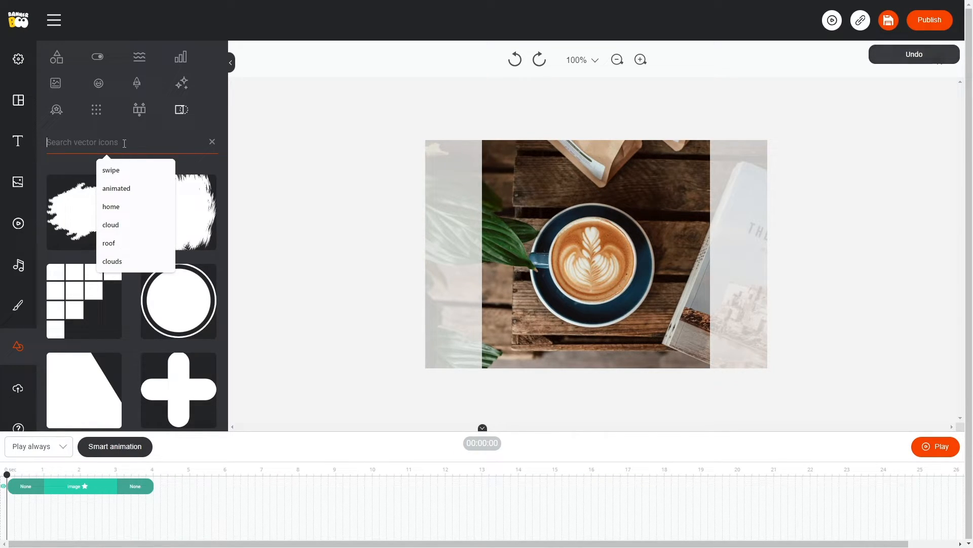
{"action": "type", "text": "animated"}
{"action": "key", "text": "Return"}
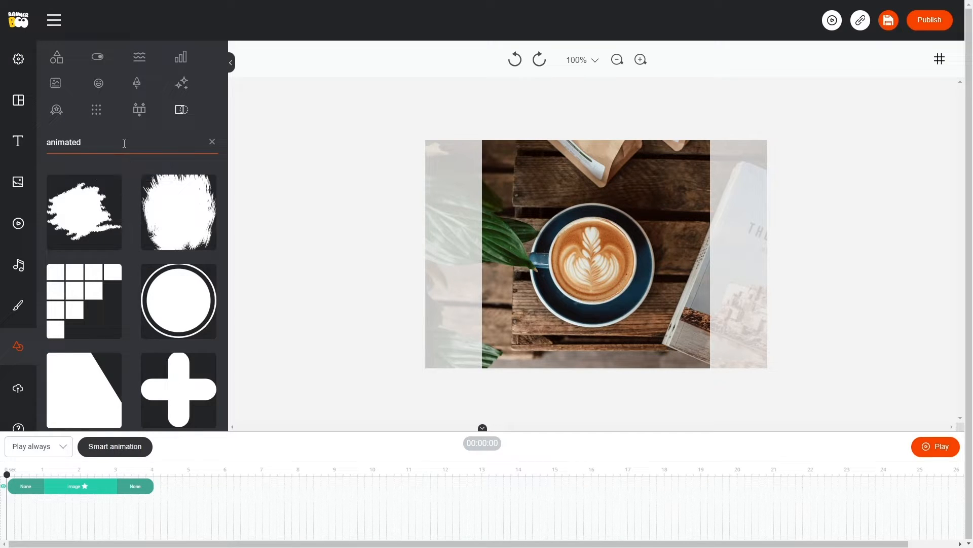
{"action": "scroll", "coordinate": [129, 286], "scroll_direction": "up", "scroll_amount": 5}
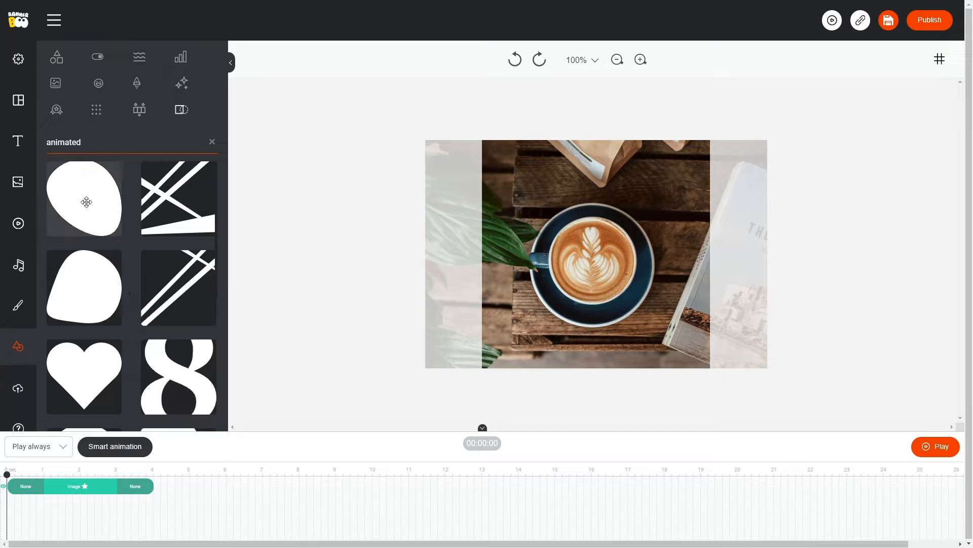
{"action": "left_click_drag", "start_coordinate": [87, 199], "coordinate": [540, 238]}
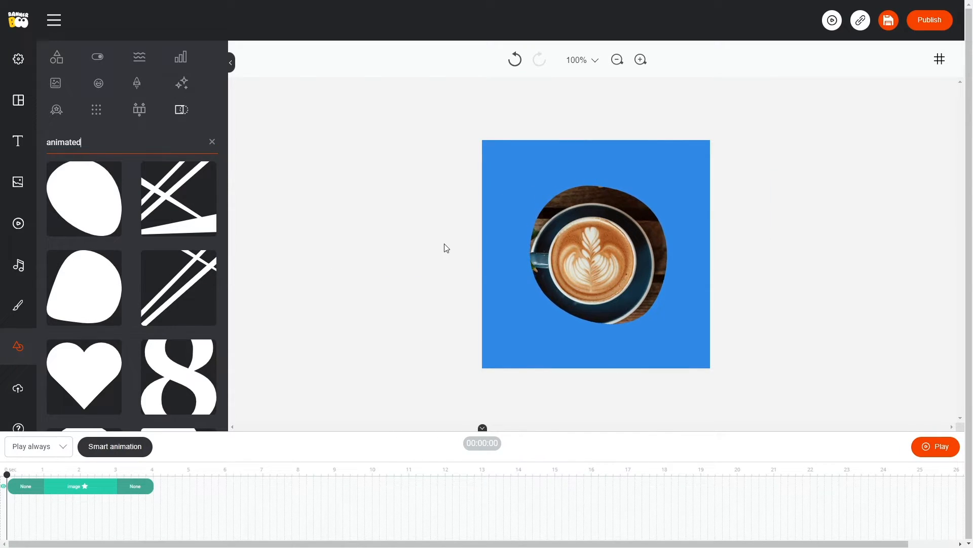
Step: Undo the animated blob mask on the coffee photo
{"action": "left_click", "coordinate": [574, 239]}
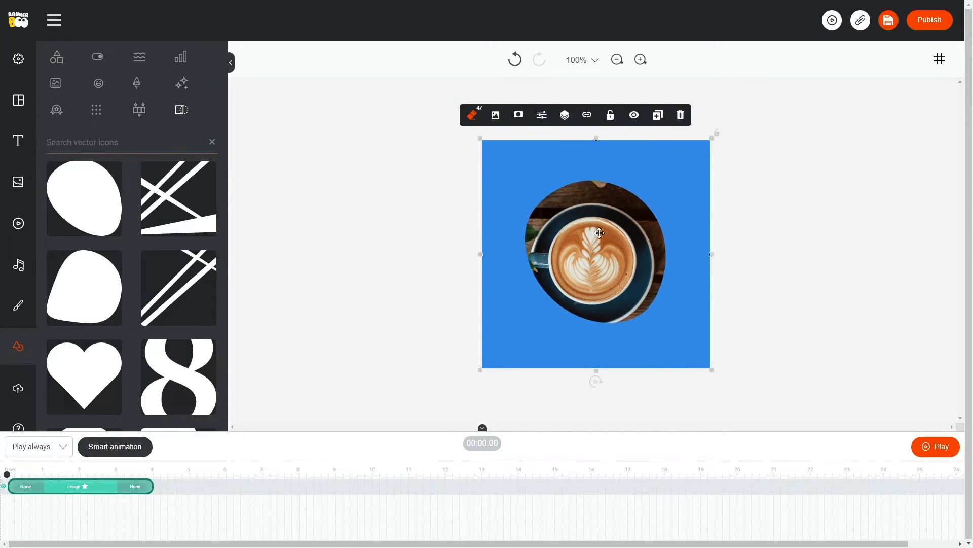
{"action": "key", "text": "ctrl+z"}
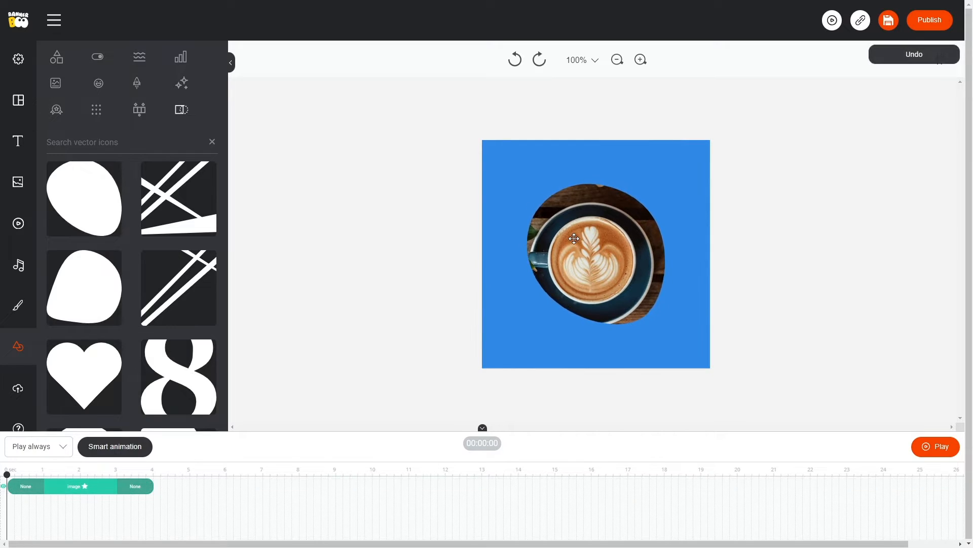
{"action": "key", "text": "ctrl+z"}
Step: Duplicate the coffee photo and align the copy exactly over the original
{"action": "scroll", "coordinate": [139, 276], "scroll_direction": "down", "scroll_amount": 5}
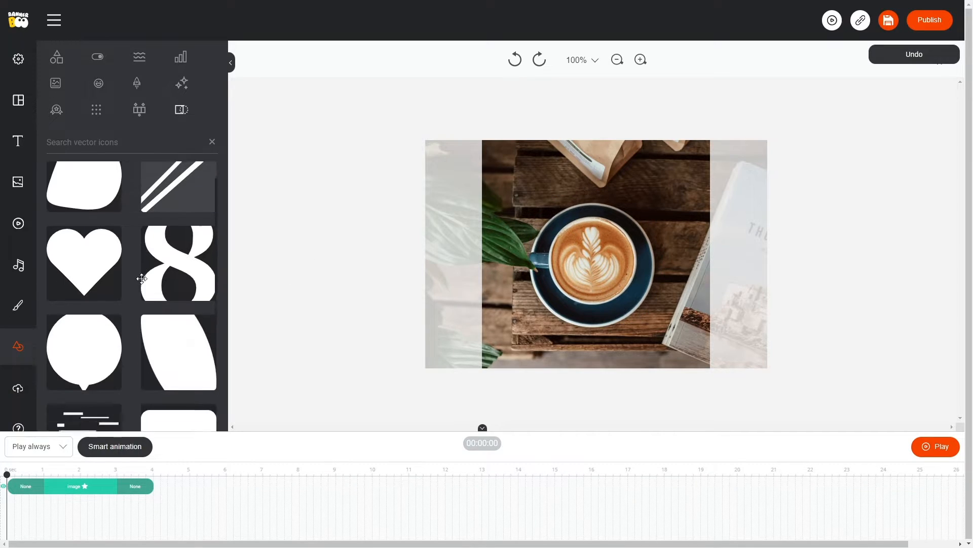
{"action": "left_click", "coordinate": [622, 248]}
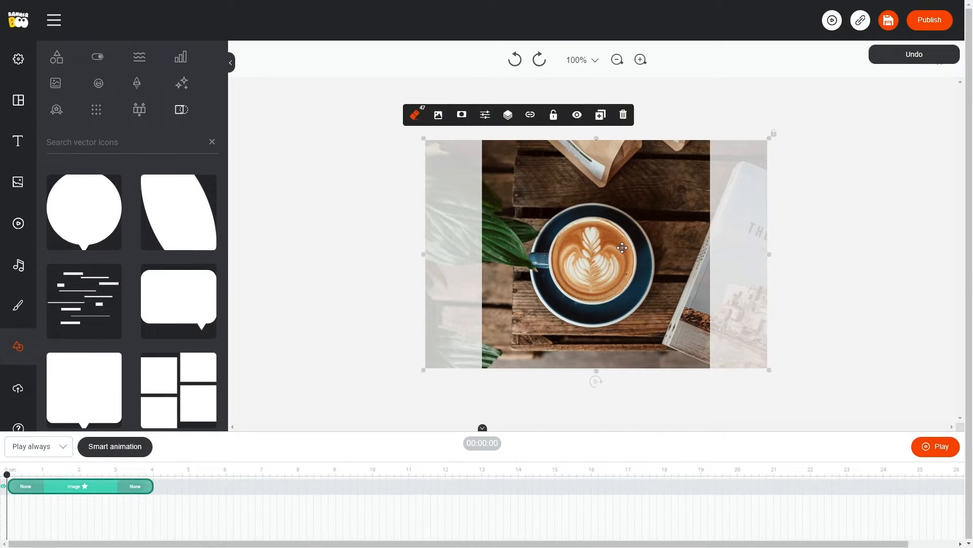
{"action": "left_click", "coordinate": [600, 114]}
{"action": "left_click_drag", "start_coordinate": [607, 248], "coordinate": [600, 241]}
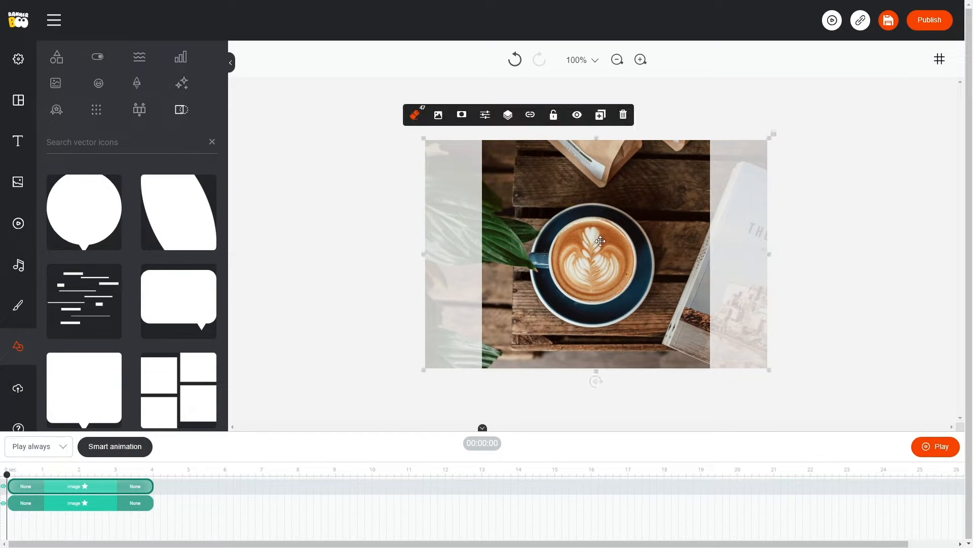
Step: Raise the photo copy's brightness and saturation, and shift its hue and sepia to give it a teal tint
{"action": "left_click", "coordinate": [485, 115]}
{"action": "left_click_drag", "start_coordinate": [495, 169], "coordinate": [494, 143]}
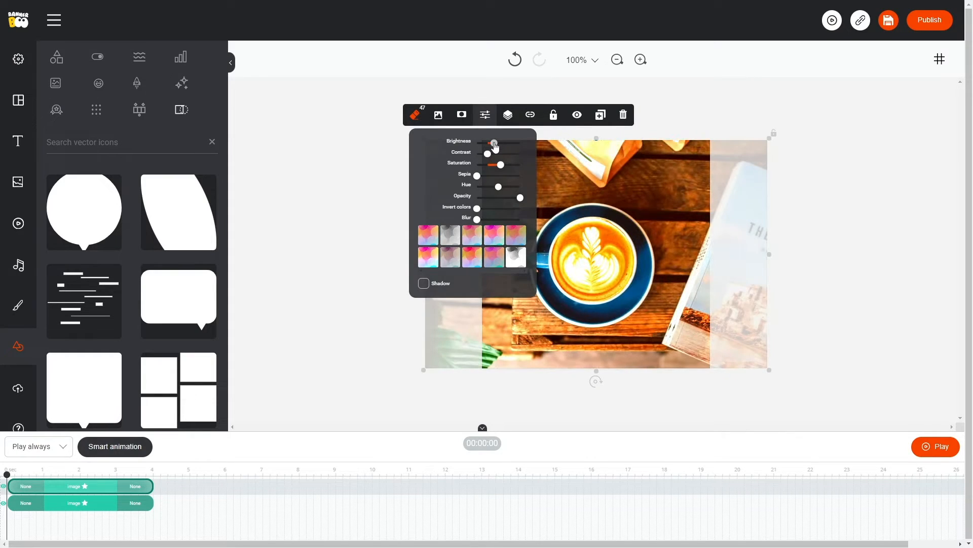
{"action": "mouse_move", "coordinate": [499, 187]}
{"action": "left_mouse_down"}
{"action": "mouse_move", "coordinate": [517, 189]}
{"action": "mouse_move", "coordinate": [501, 176]}
{"action": "mouse_move", "coordinate": [509, 180]}
{"action": "left_mouse_up"}
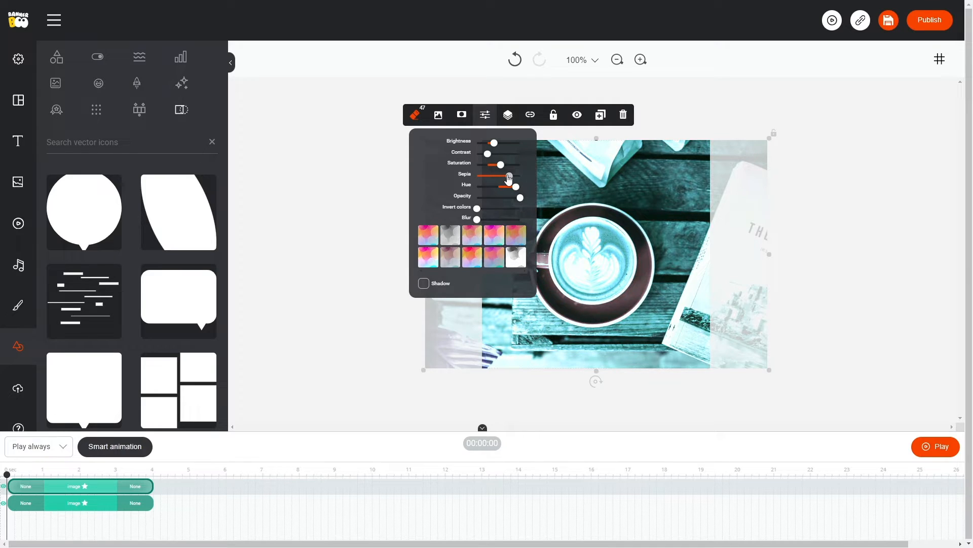
{"action": "left_click", "coordinate": [338, 192]}
Step: Try the animated broken-lines mask on the teal photo copy and delete that copy
{"action": "left_click_drag", "start_coordinate": [95, 288], "coordinate": [564, 268]}
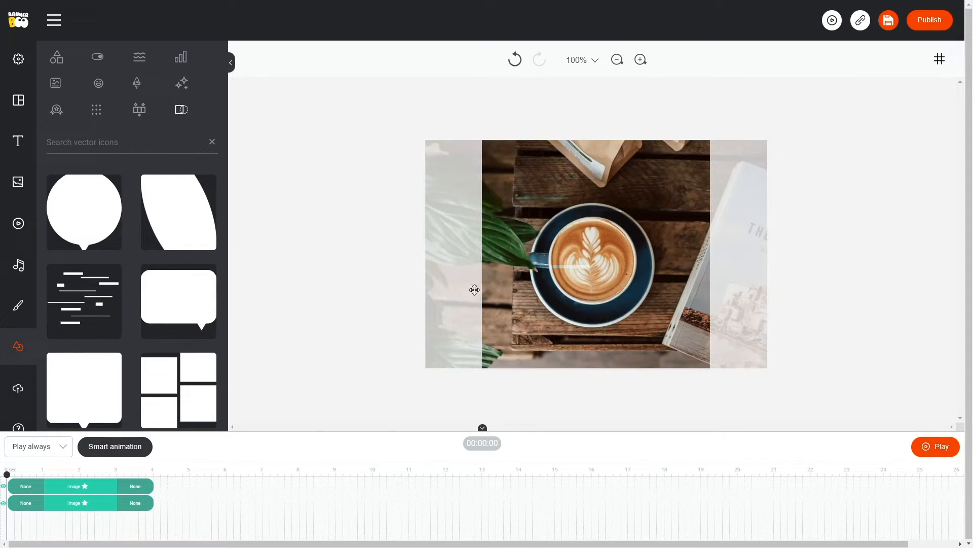
{"action": "left_click", "coordinate": [587, 263]}
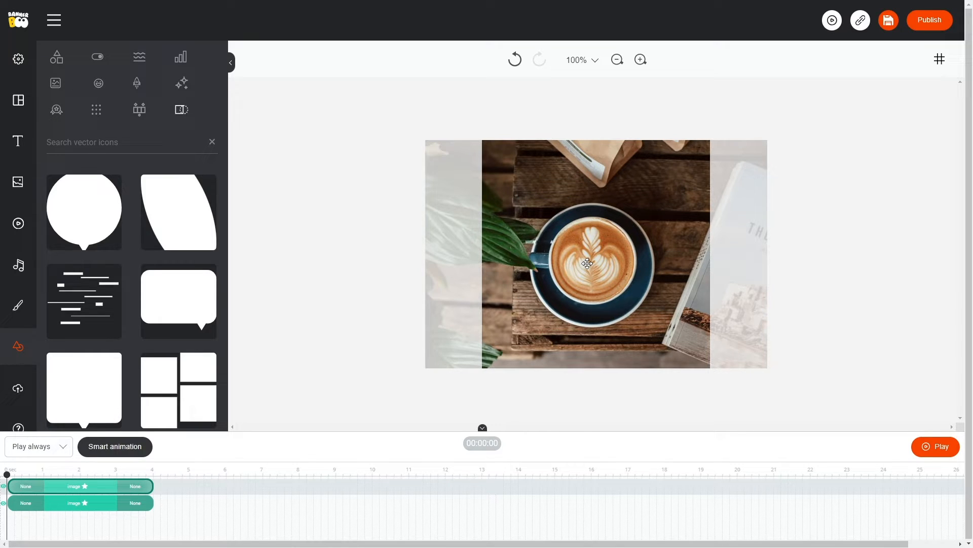
{"action": "key", "text": "Delete"}
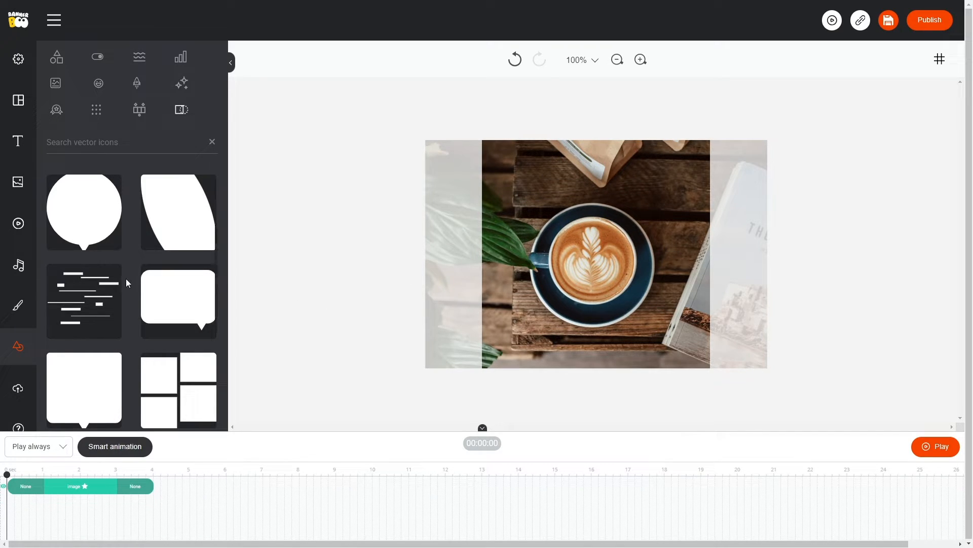
Step: Duplicate the coffee photo again and place the new copy exactly on top of the original
{"action": "scroll", "coordinate": [127, 280], "scroll_direction": "down", "scroll_amount": 4}
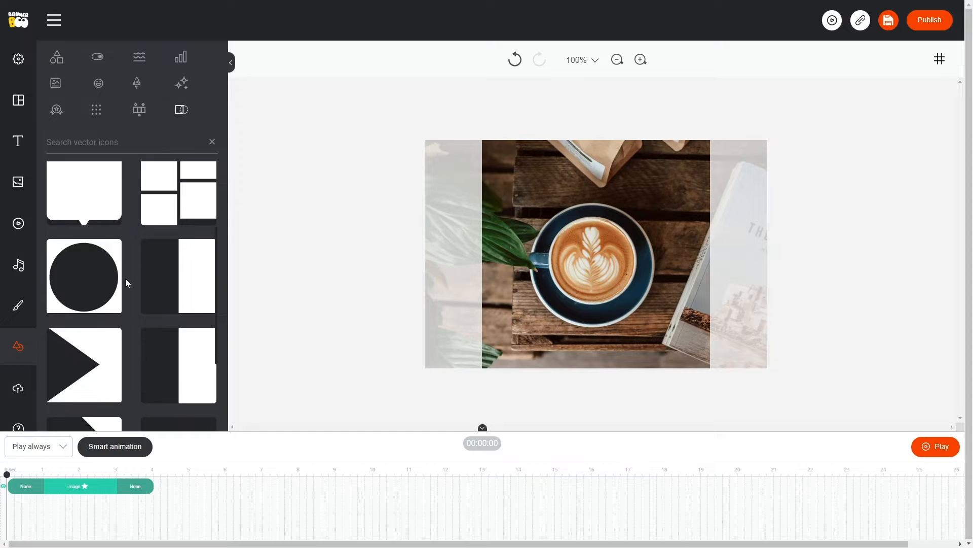
{"action": "left_click", "coordinate": [616, 259]}
{"action": "left_click", "coordinate": [599, 110]}
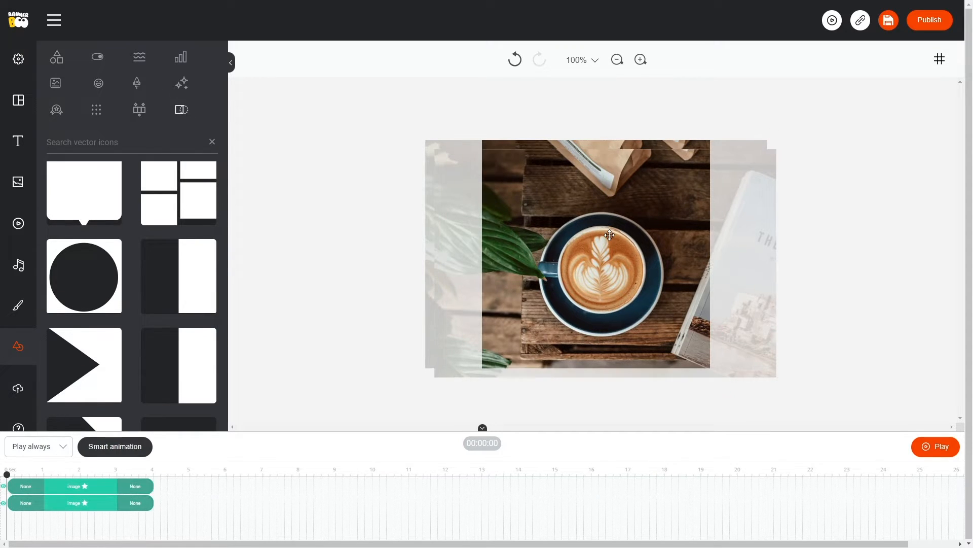
{"action": "left_click_drag", "start_coordinate": [610, 235], "coordinate": [597, 225]}
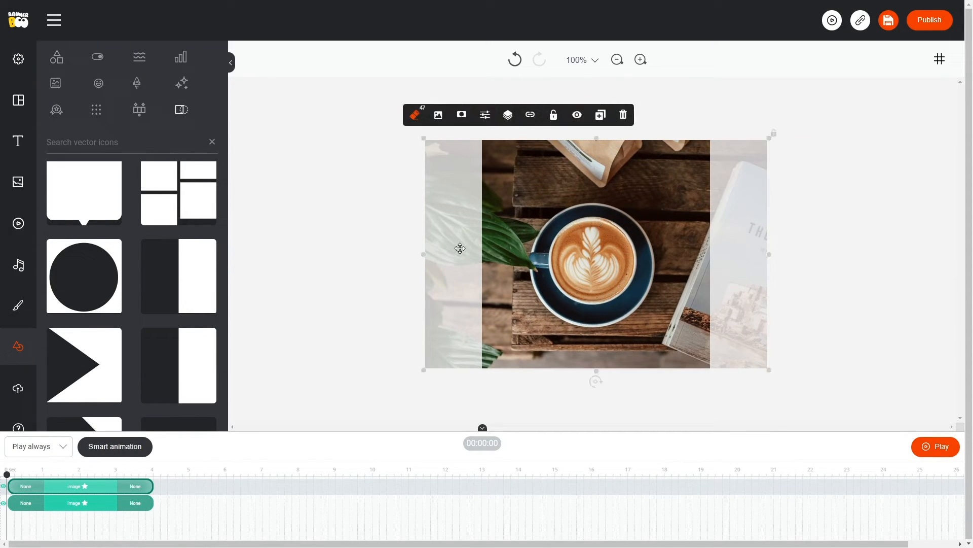
Step: Set the top photo copy's sepia effect to its maximum
{"action": "left_click", "coordinate": [485, 115]}
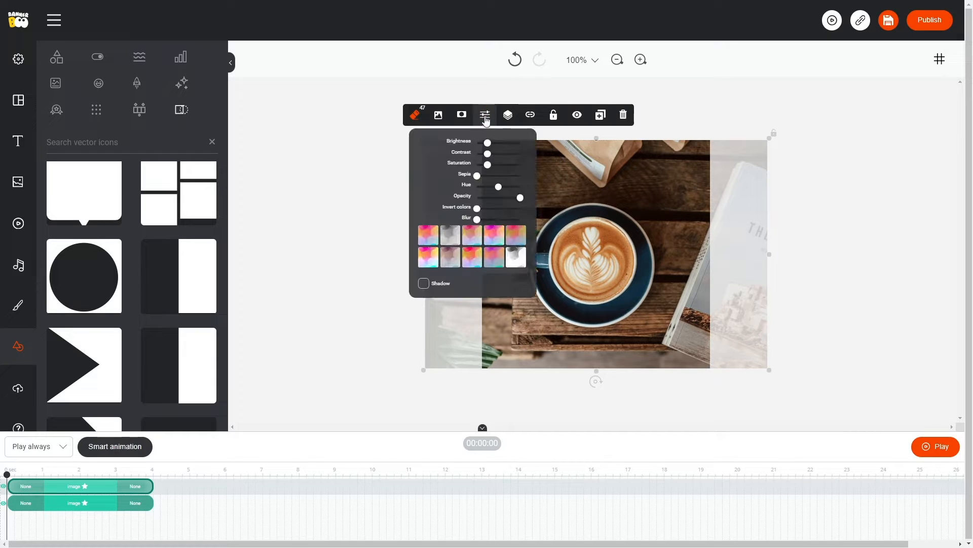
{"action": "left_click_drag", "start_coordinate": [478, 176], "coordinate": [539, 175]}
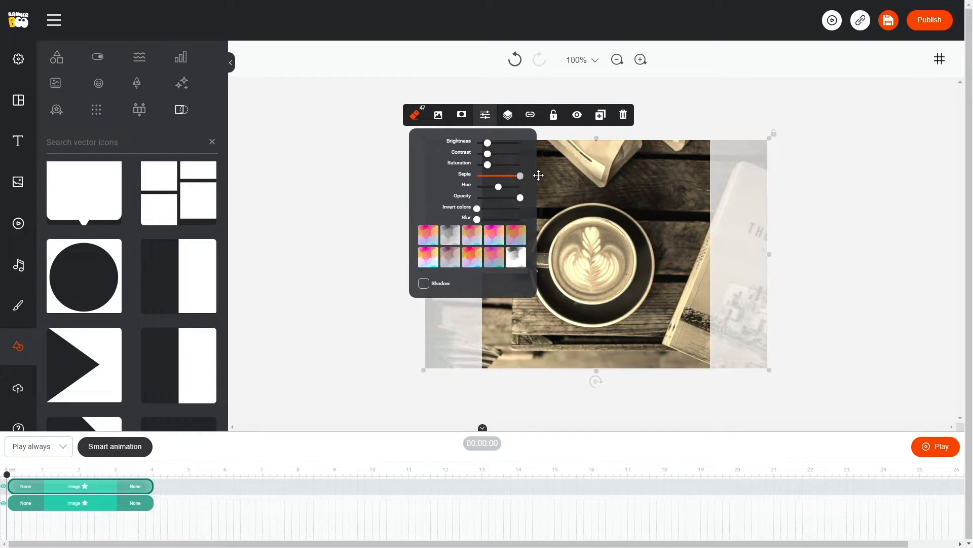
{"action": "left_click", "coordinate": [383, 228]}
Step: Mask the sepia copy with the animated half-rectangle shape, and replace it with the arrow cut-out mask
{"action": "left_click_drag", "start_coordinate": [187, 276], "coordinate": [548, 273]}
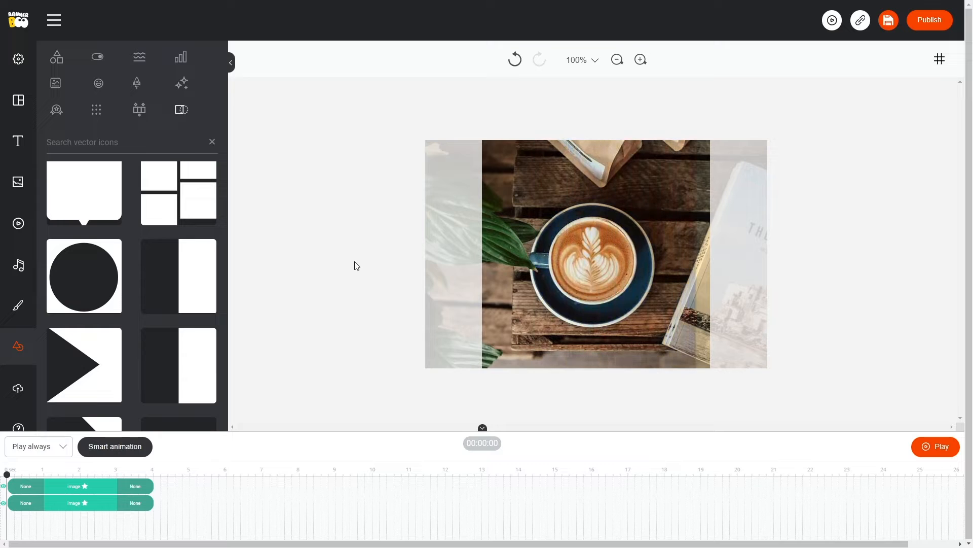
{"action": "left_click_drag", "start_coordinate": [83, 369], "coordinate": [606, 254]}
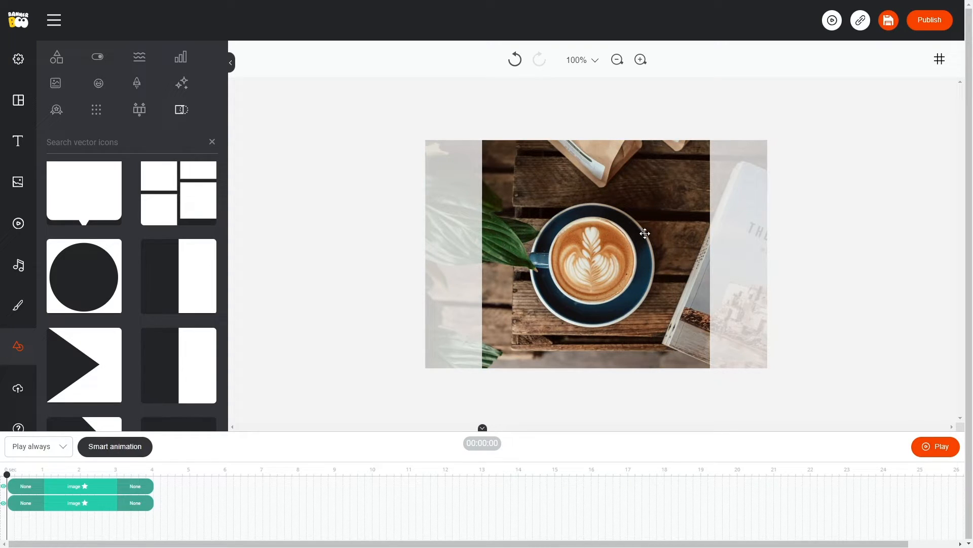
Step: Delete the masked sepia copy and the original coffee photo from the banner
{"action": "key", "text": "Delete"}
{"action": "left_click", "coordinate": [645, 233]}
{"action": "key", "text": "Delete"}
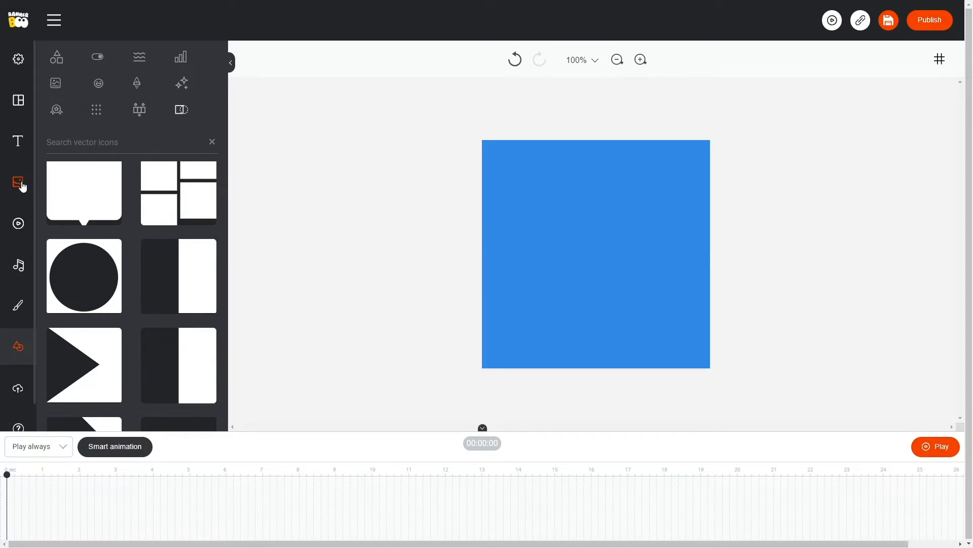
Step: Search the Unsplash photos for "girl" and add the portrait with glasses and a green jacket to the banner
{"action": "left_click", "coordinate": [20, 185]}
{"action": "left_click", "coordinate": [67, 61]}
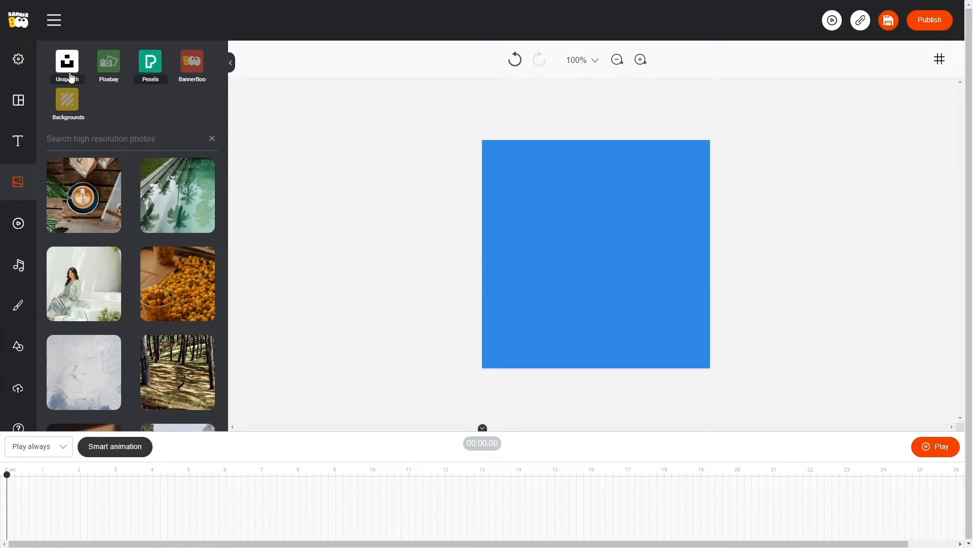
{"action": "left_click", "coordinate": [112, 139]}
{"action": "type", "text": "girl"}
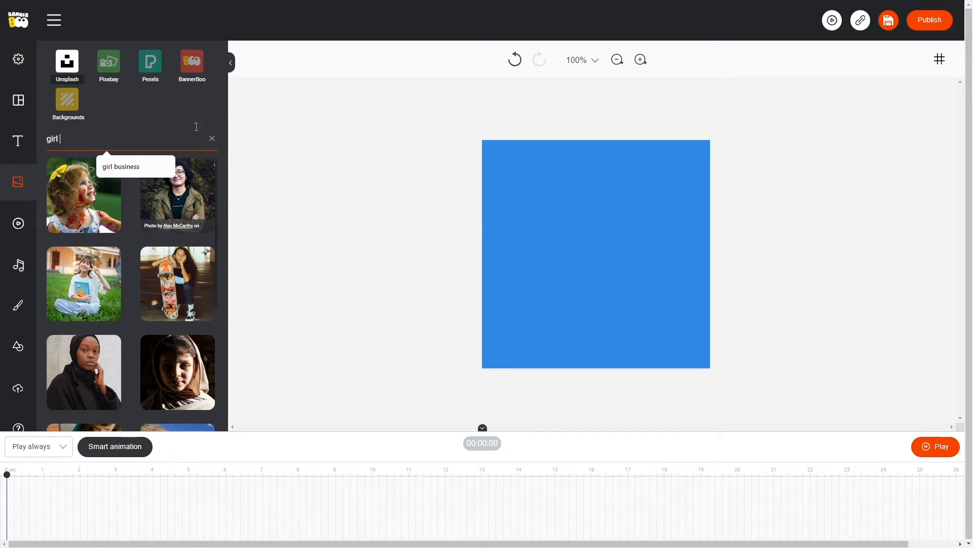
{"action": "left_click_drag", "start_coordinate": [170, 207], "coordinate": [482, 236]}
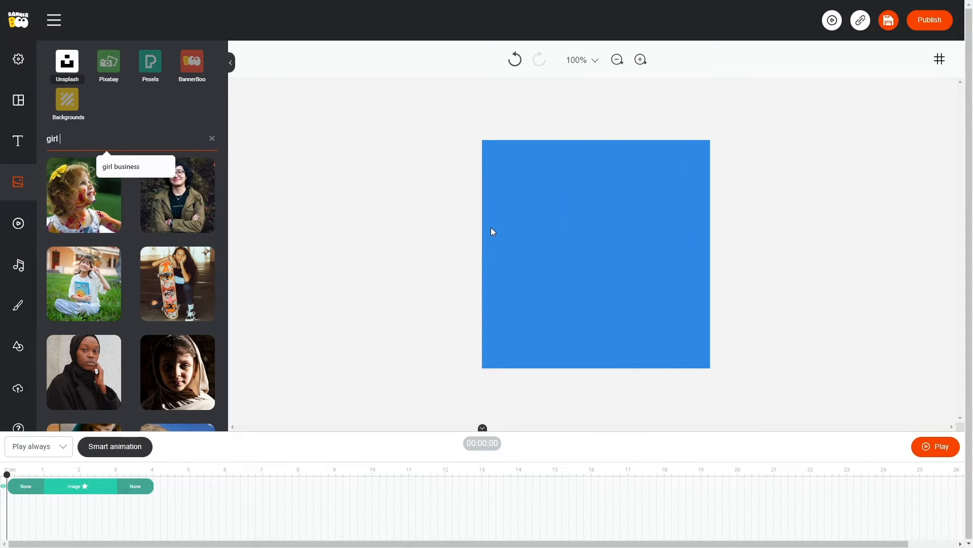
Step: Mask the portrait with the animated rounded blob shape from the mask library
{"action": "left_click", "coordinate": [16, 346]}
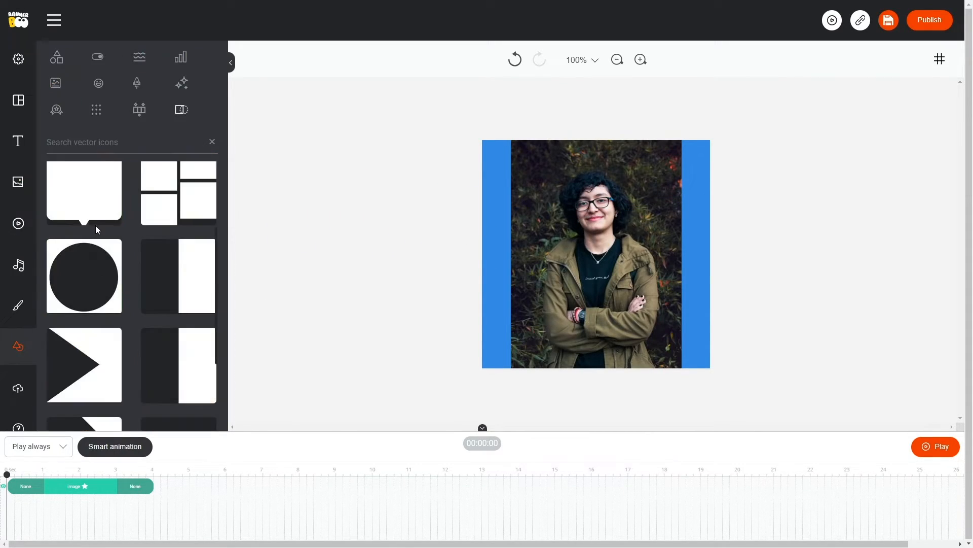
{"action": "scroll", "coordinate": [133, 261], "scroll_direction": "up", "scroll_amount": 4}
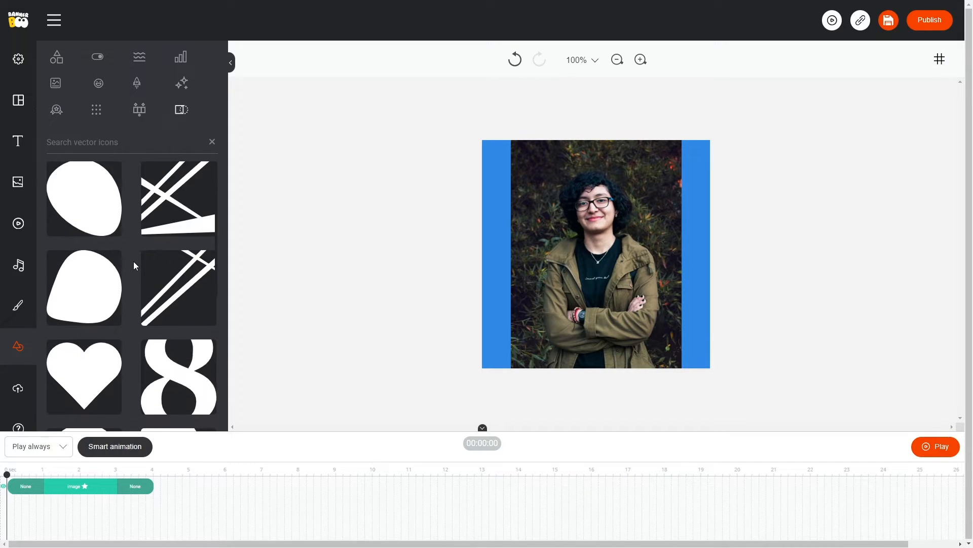
{"action": "left_click_drag", "start_coordinate": [97, 197], "coordinate": [581, 263]}
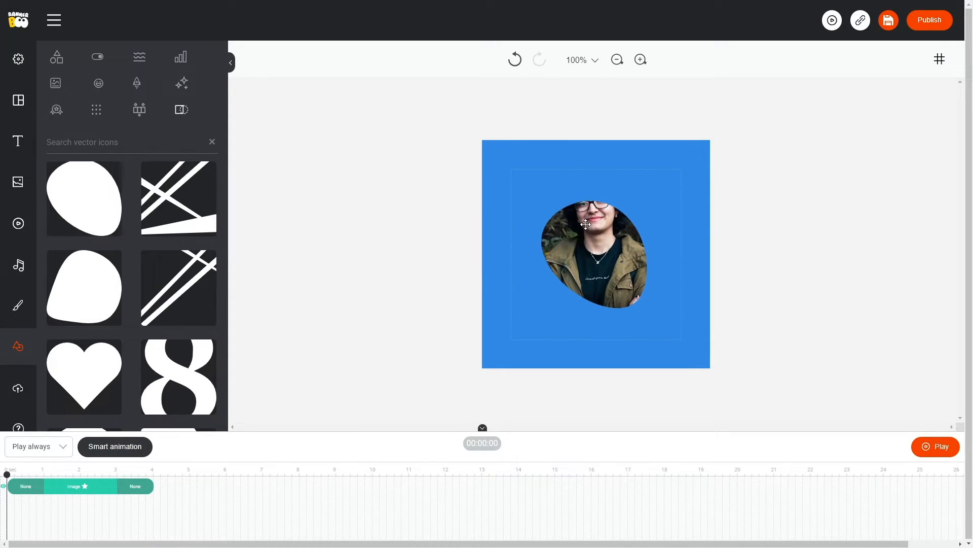
Step: Shift the portrait's blob mask upward by setting its top position to -78 px
{"action": "left_click", "coordinate": [581, 262]}
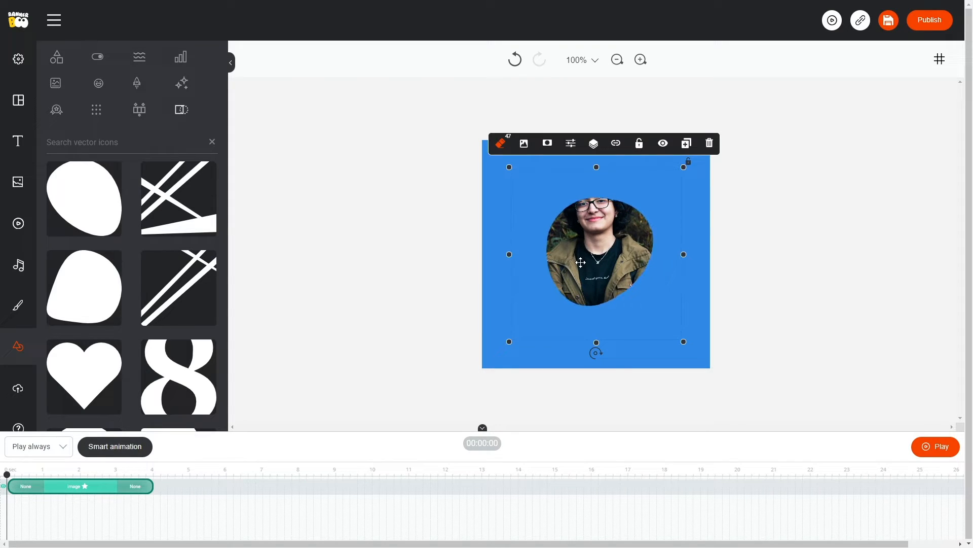
{"action": "left_click", "coordinate": [547, 144]}
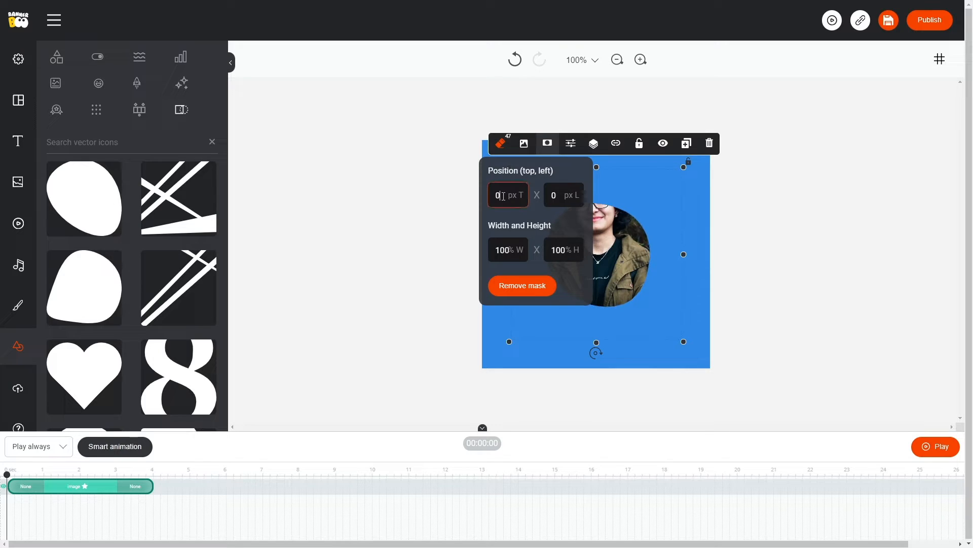
{"action": "key", "text": "Down"}
{"action": "key", "text": "Down"}
{"action": "key", "text": "Down"}
{"action": "key", "text": "Down"}
{"action": "key", "text": "Down"}
{"action": "key", "text": "Down"}
{"action": "key", "text": "Down"}
{"action": "key", "text": "Down"}
{"action": "key", "text": "Down"}
{"action": "key", "text": "Down"}
{"action": "key", "text": "Down"}
{"action": "key", "text": "Down"}
{"action": "key", "text": "Down"}
{"action": "key", "text": "Down"}
{"action": "key", "text": "Down"}
{"action": "key", "text": "Down"}
{"action": "key", "text": "Down"}
{"action": "key", "text": "Down"}
{"action": "key", "text": "Down"}
{"action": "key", "text": "Down"}
Step: Enlarge the portrait's blob mask to 111% width and 106% height
{"action": "left_click", "coordinate": [505, 251]}
{"action": "key", "text": "Up"}
{"action": "key", "text": "Up"}
{"action": "key", "text": "Up"}
{"action": "key", "text": "Up"}
{"action": "key", "text": "Up"}
{"action": "key", "text": "Up"}
{"action": "key", "text": "Up"}
{"action": "key", "text": "Up"}
{"action": "key", "text": "Up"}
{"action": "key", "text": "Up"}
{"action": "key", "text": "Up"}
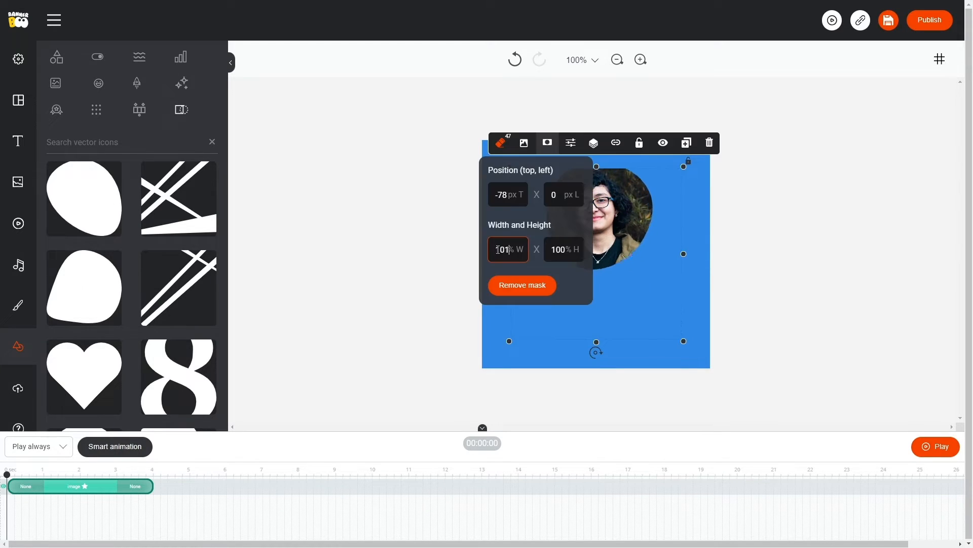
{"action": "left_click", "coordinate": [561, 251]}
{"action": "key", "text": "Up"}
{"action": "key", "text": "Up"}
{"action": "key", "text": "Up"}
{"action": "key", "text": "Up"}
{"action": "key", "text": "Up"}
{"action": "key", "text": "Up"}
Step: Set the blob mask's top position to -69 px and deselect the portrait
{"action": "left_click", "coordinate": [505, 195]}
{"action": "key", "text": "Up"}
{"action": "key", "text": "Up"}
{"action": "key", "text": "Up"}
{"action": "key", "text": "Up"}
{"action": "key", "text": "Up"}
{"action": "key", "text": "Up"}
{"action": "key", "text": "Up"}
{"action": "key", "text": "Up"}
{"action": "key", "text": "Up"}
{"action": "key", "text": "Up"}
{"action": "key", "text": "Up"}
{"action": "key", "text": "Up"}
{"action": "key", "text": "Up"}
{"action": "key", "text": "Up"}
{"action": "key", "text": "Up"}
{"action": "key", "text": "Up"}
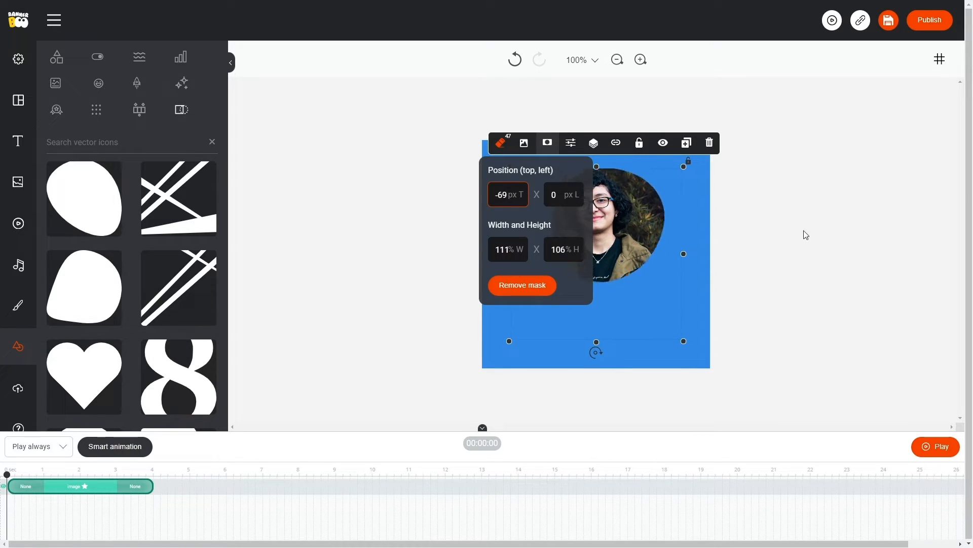
{"action": "left_click", "coordinate": [806, 234]}
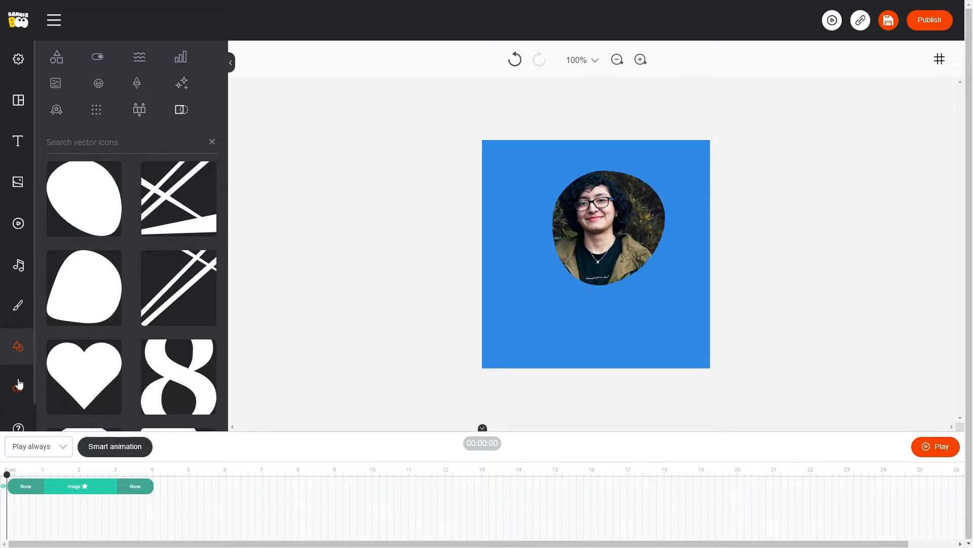
Step: Add the photo of the woman in a black headscarf, and replace it with the photo of the girl sitting on grass
{"action": "left_click", "coordinate": [19, 183]}
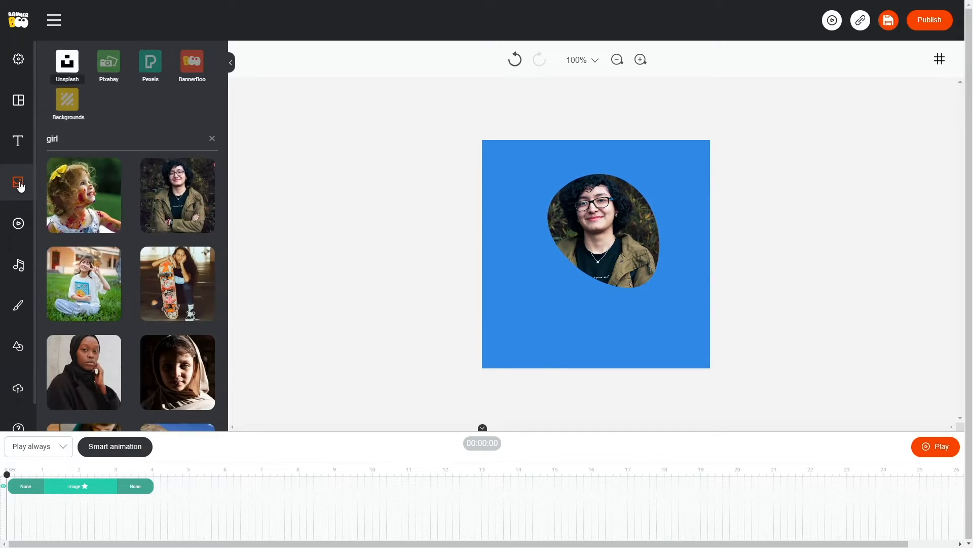
{"action": "left_click_drag", "start_coordinate": [83, 369], "coordinate": [640, 249]}
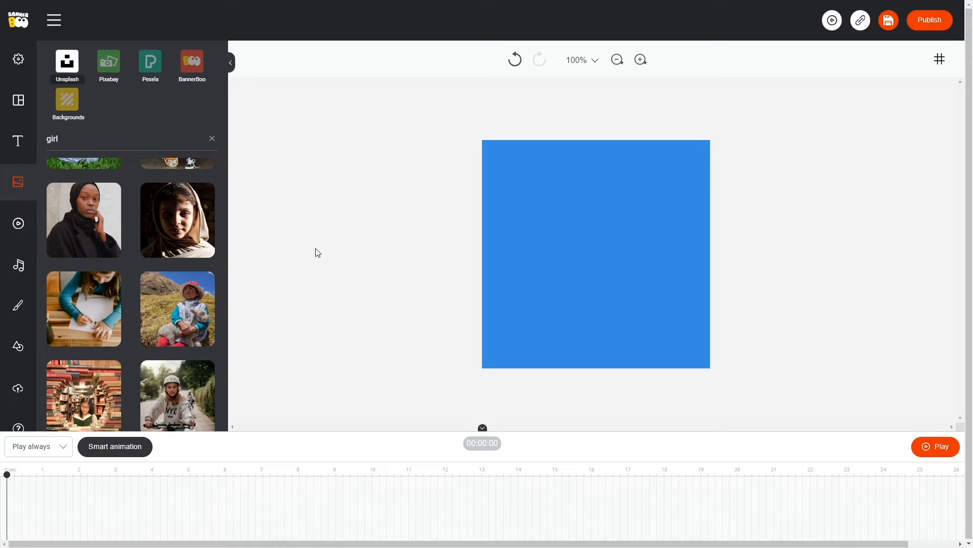
{"action": "scroll", "coordinate": [128, 300], "scroll_direction": "up", "scroll_amount": 3}
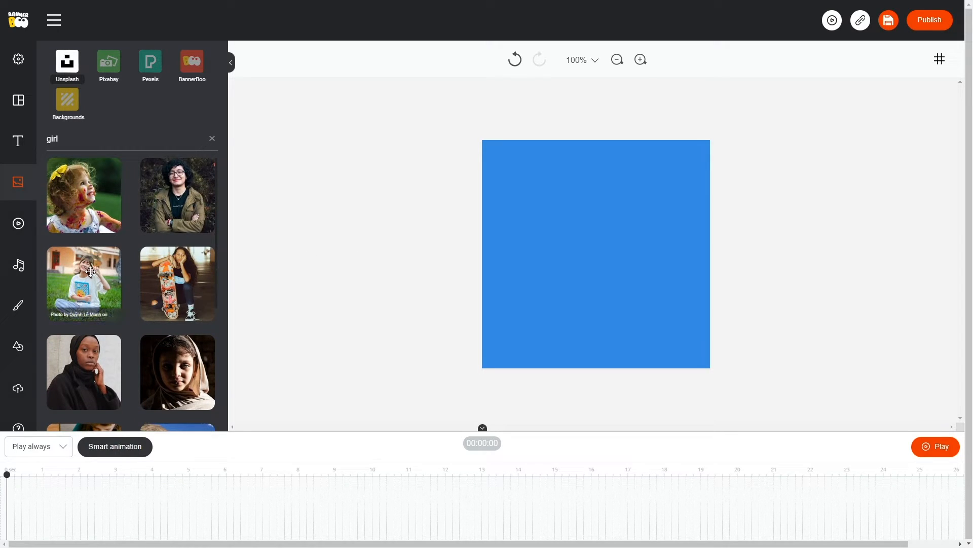
{"action": "left_click_drag", "start_coordinate": [91, 272], "coordinate": [476, 274]}
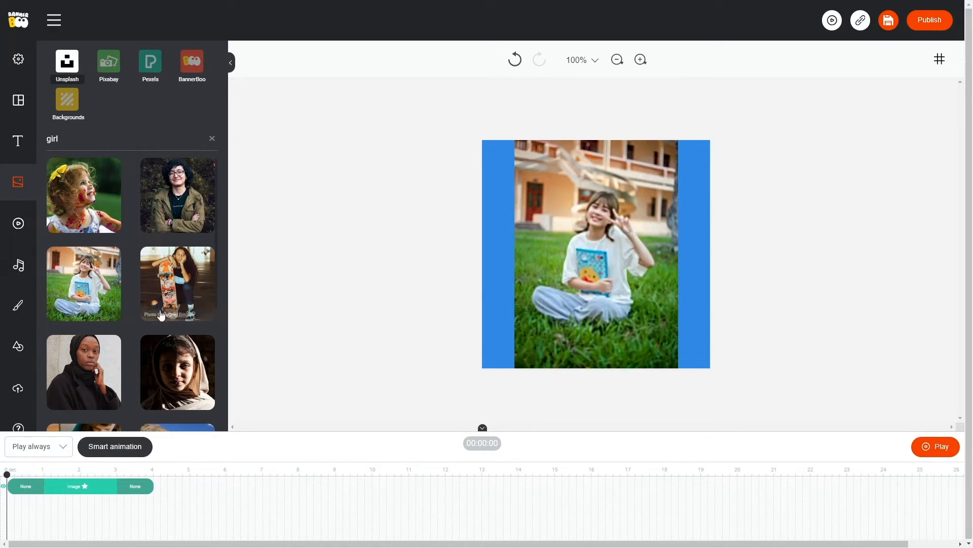
Step: Mask the photo of the girl on grass with the uploaded lines_mask.svg, and delete the masked photo from the banner
{"action": "left_click", "coordinate": [17, 391]}
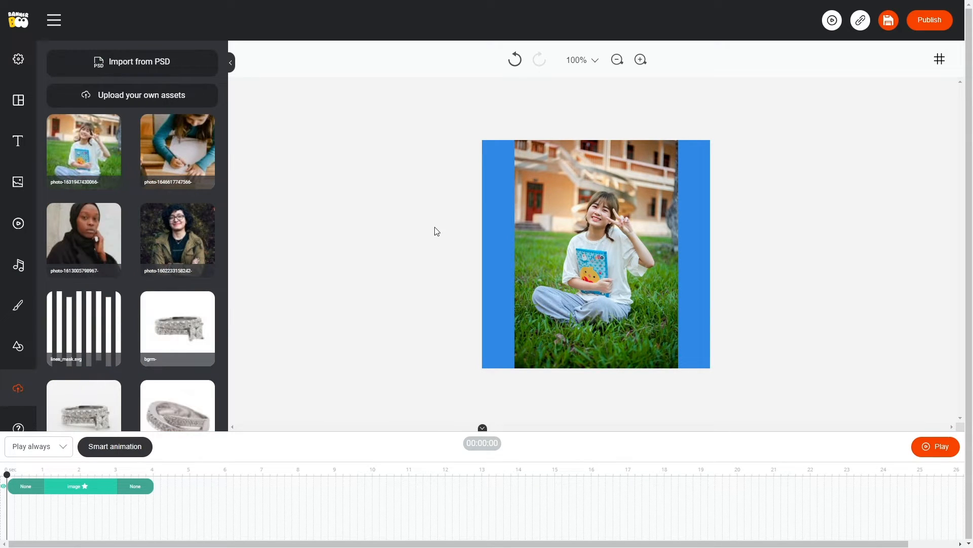
{"action": "left_click", "coordinate": [573, 206]}
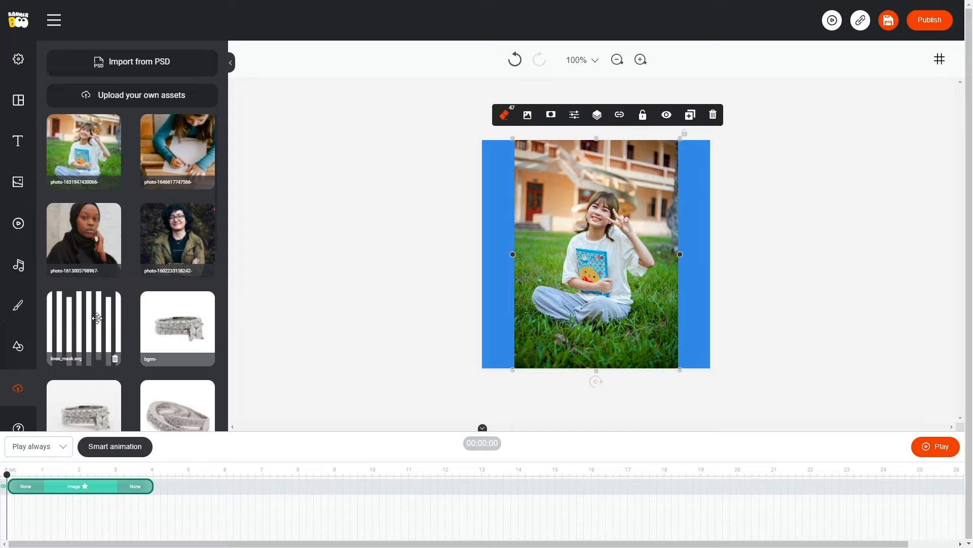
{"action": "left_click_drag", "start_coordinate": [97, 318], "coordinate": [538, 248]}
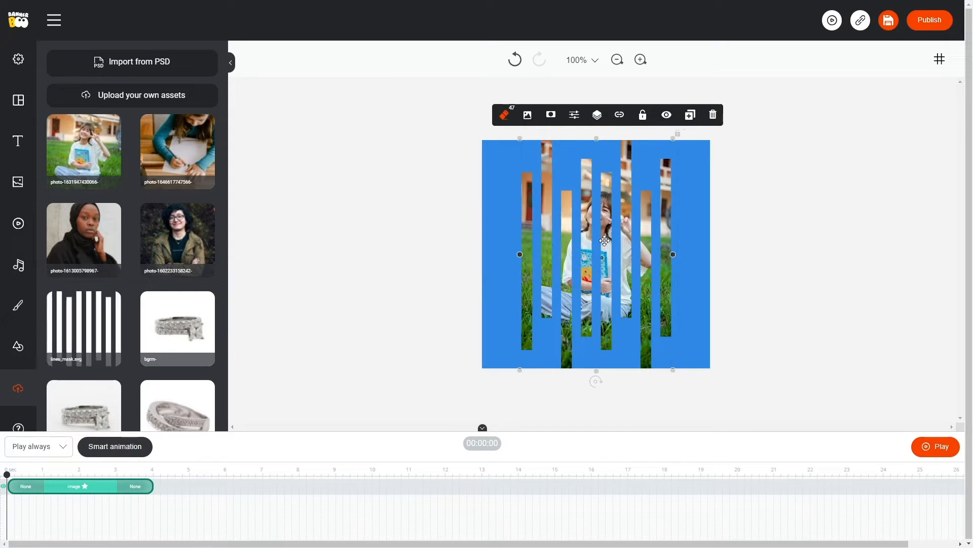
{"action": "left_click", "coordinate": [356, 256]}
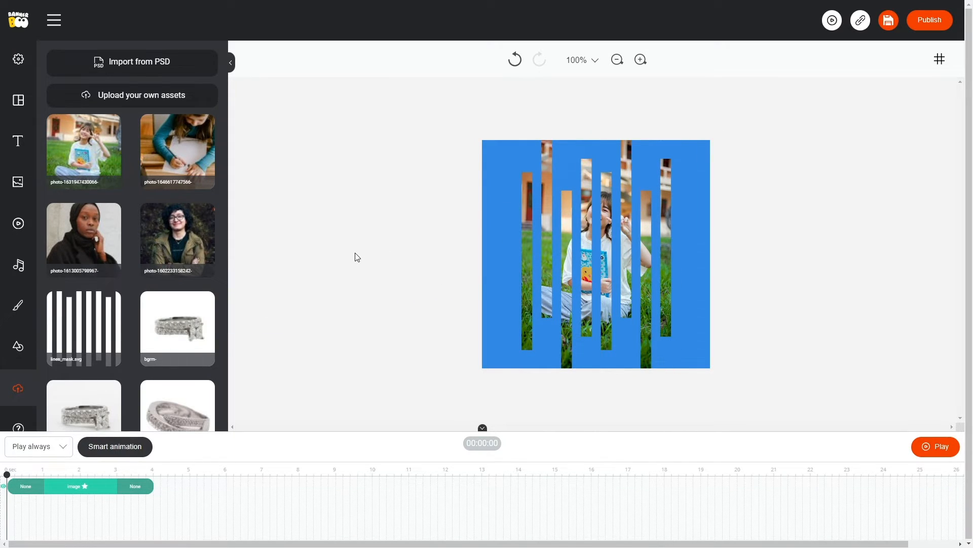
{"action": "left_click", "coordinate": [600, 231]}
{"action": "key", "text": "Delete"}
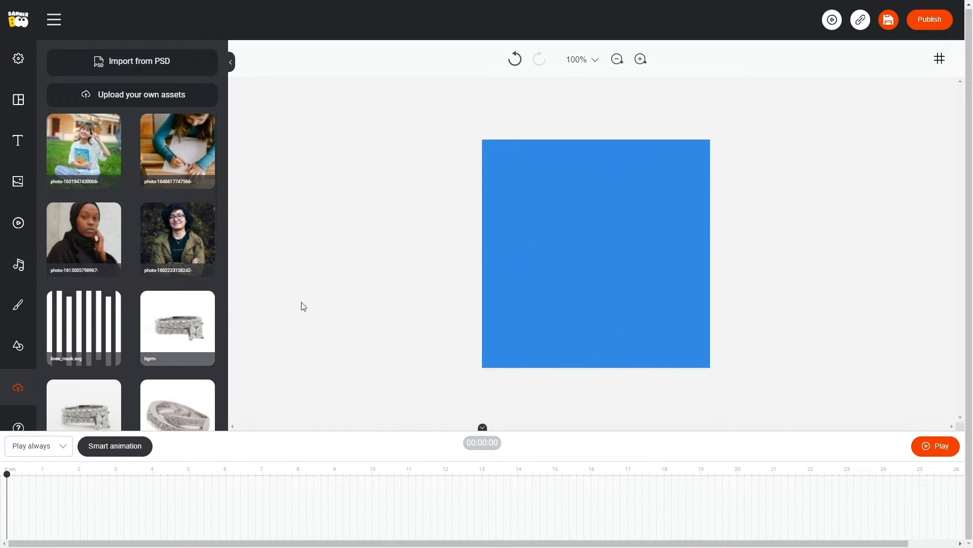
Step: Add the uploaded cut-out ring image and stack a duplicate exactly on top of it
{"action": "left_click", "coordinate": [17, 346]}
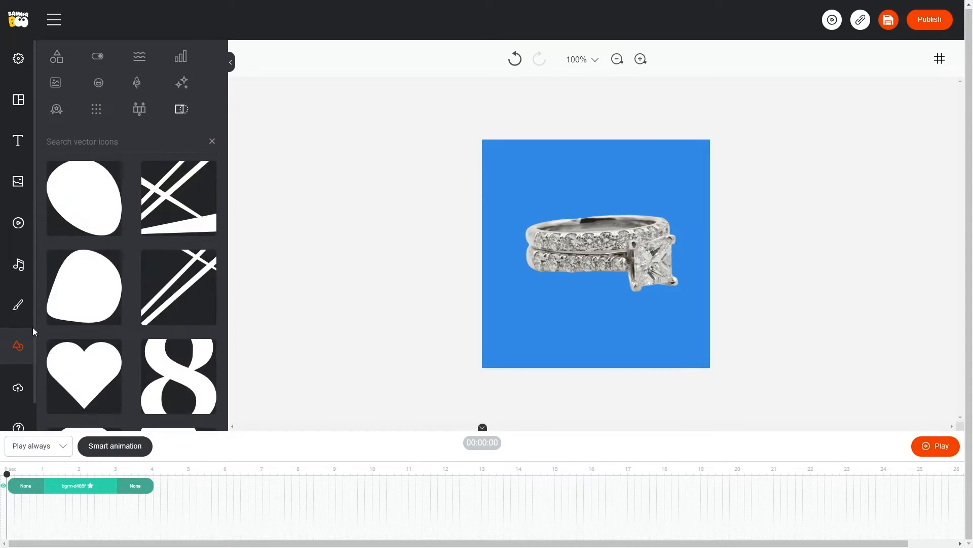
{"action": "left_click", "coordinate": [569, 237]}
{"action": "left_click", "coordinate": [599, 118]}
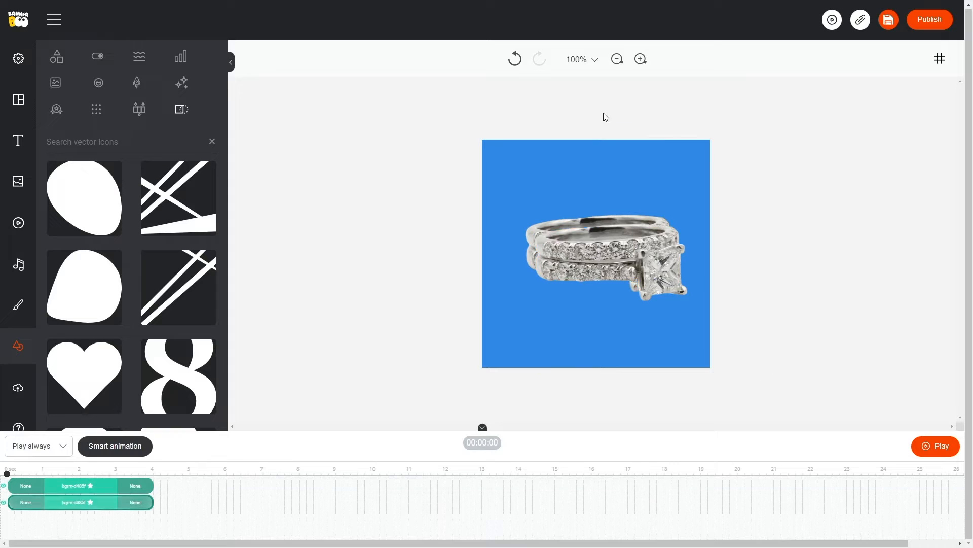
{"action": "left_click_drag", "start_coordinate": [630, 249], "coordinate": [623, 246]}
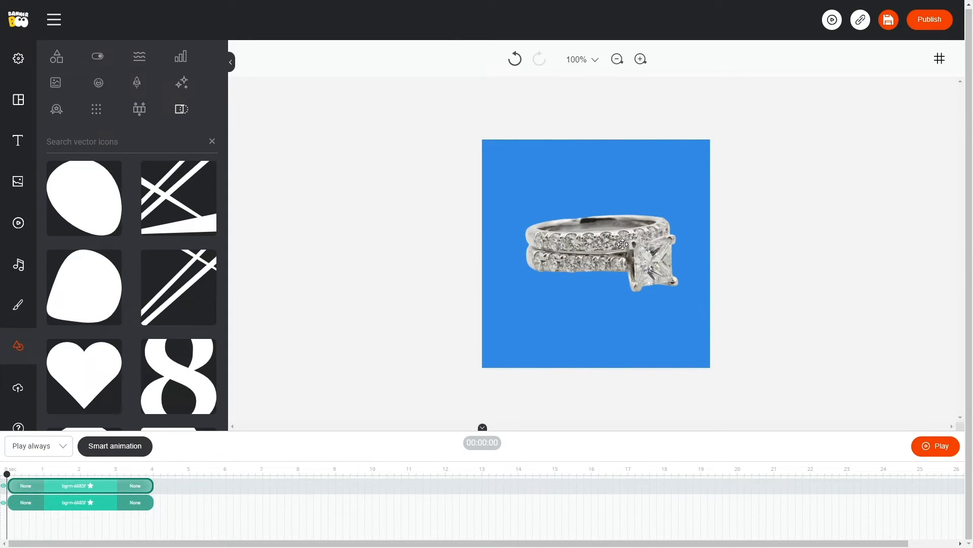
Step: Raise the brightness and sepia of the top ring copy, and mask it with the crossing diagonal lines shape
{"action": "left_click", "coordinate": [486, 114]}
{"action": "left_click", "coordinate": [491, 176]}
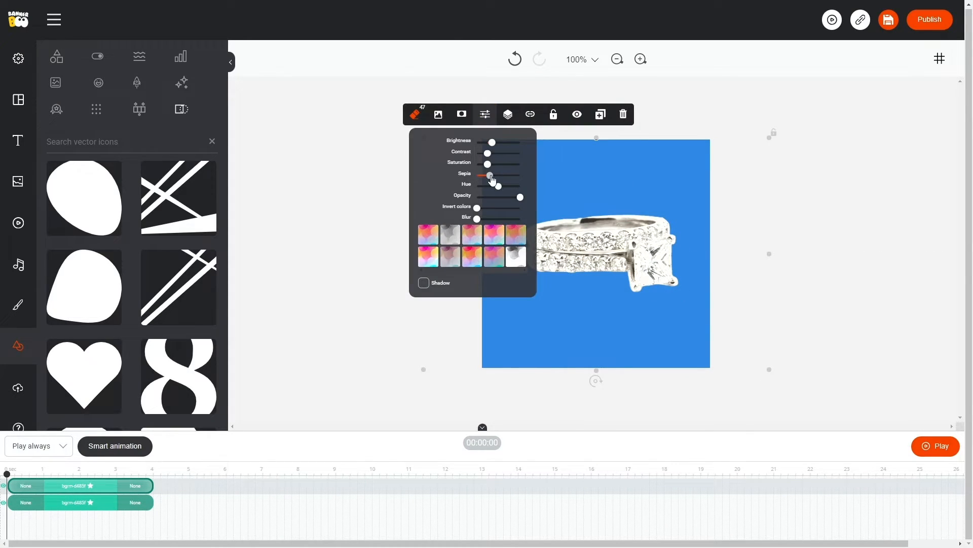
{"action": "left_click", "coordinate": [317, 248]}
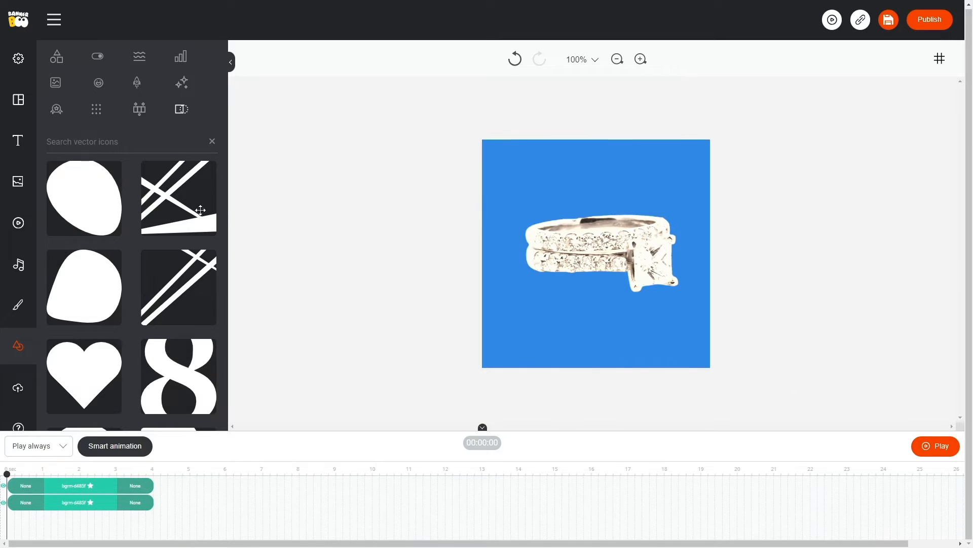
{"action": "left_click_drag", "start_coordinate": [198, 211], "coordinate": [516, 240]}
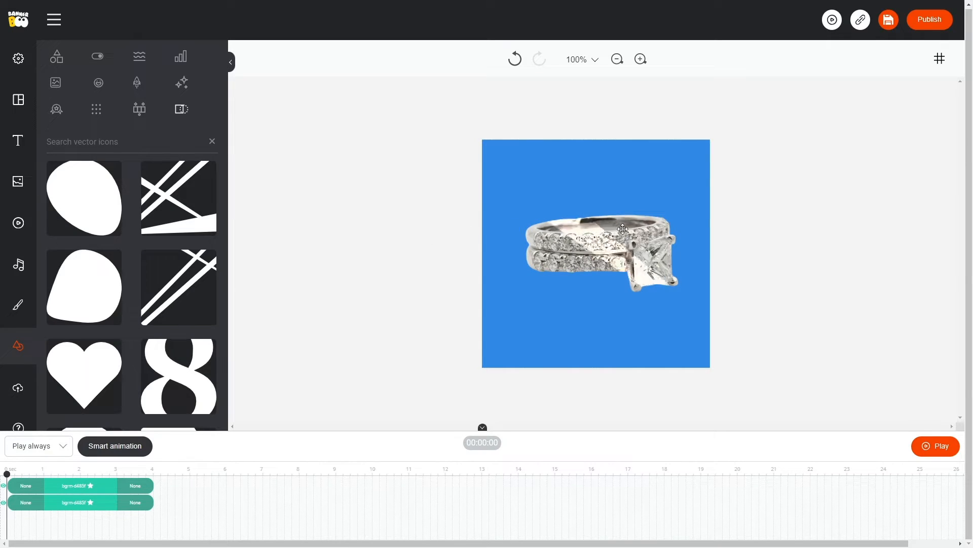
Step: Clear the ring images, and add the uploaded green fruit jungle image with the purple fruit jungle image over it
{"action": "key", "text": "Delete"}
{"action": "left_click", "coordinate": [18, 387]}
{"action": "scroll", "coordinate": [135, 287], "scroll_direction": "down", "scroll_amount": 10}
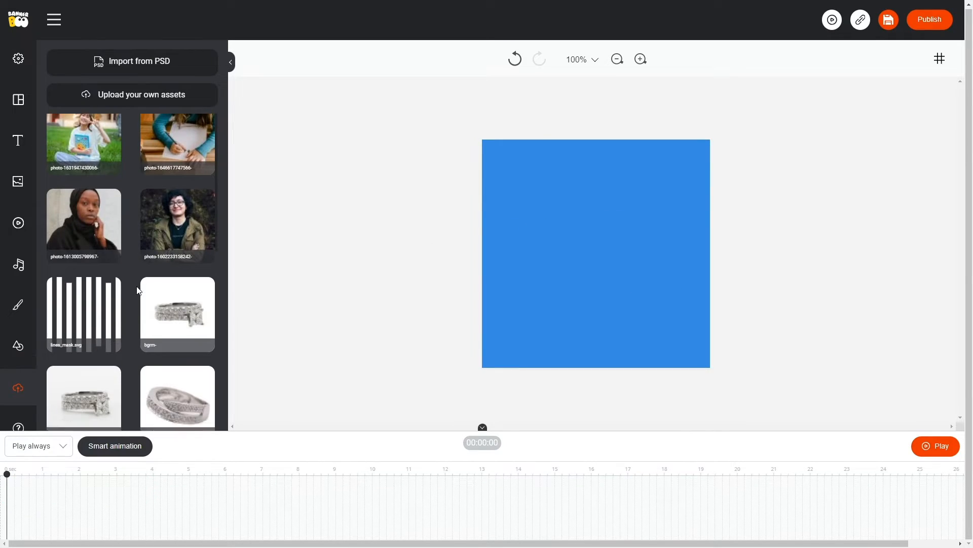
{"action": "scroll", "coordinate": [137, 289], "scroll_direction": "down", "scroll_amount": 15}
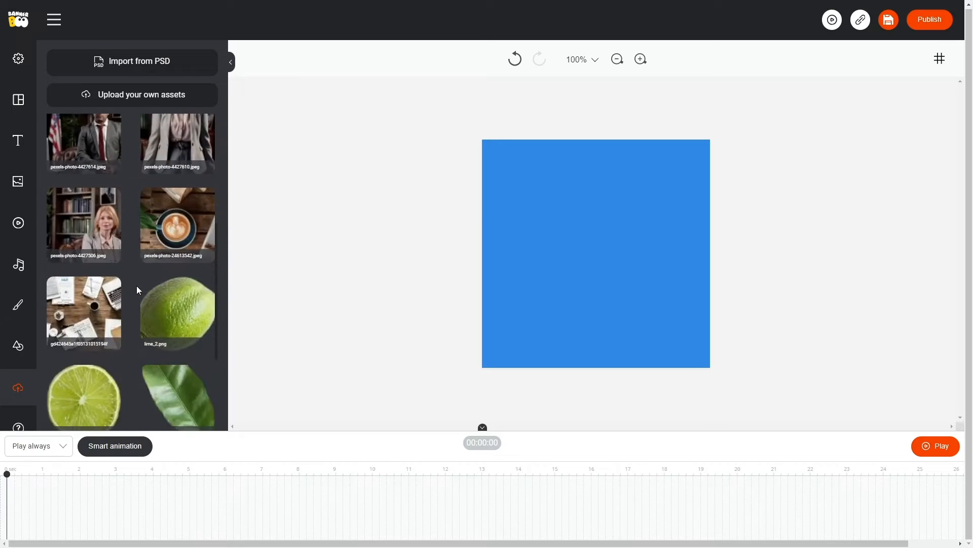
{"action": "scroll", "coordinate": [136, 290], "scroll_direction": "up", "scroll_amount": 2}
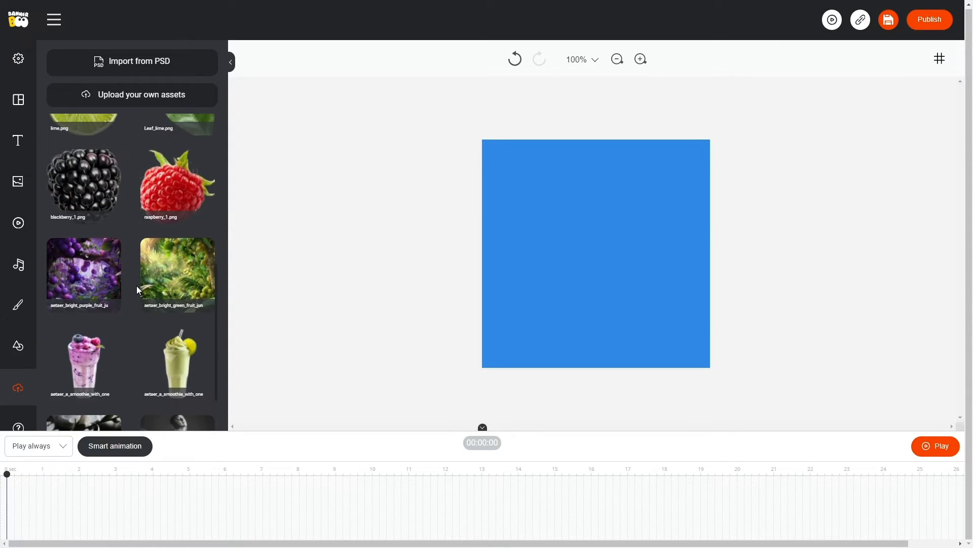
{"action": "left_click", "coordinate": [174, 270]}
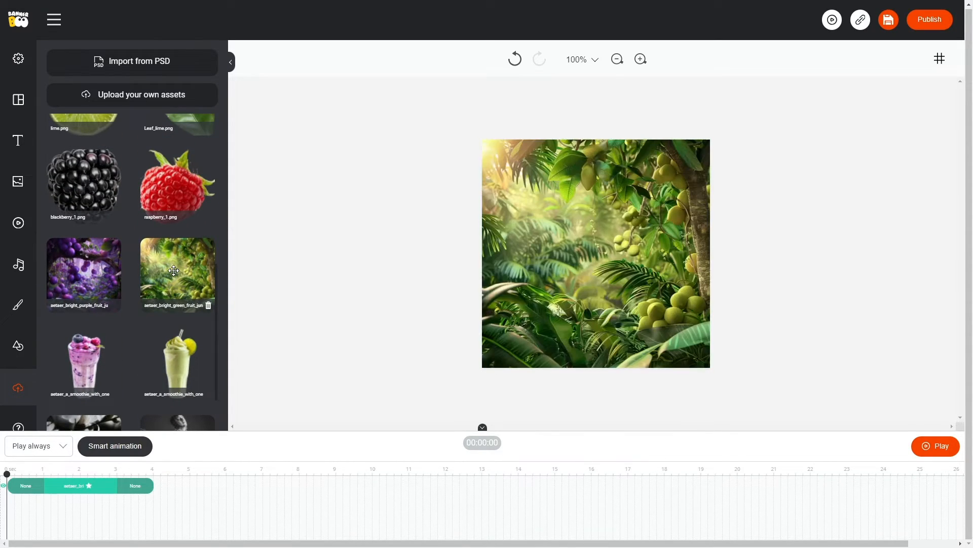
{"action": "left_click", "coordinate": [86, 259]}
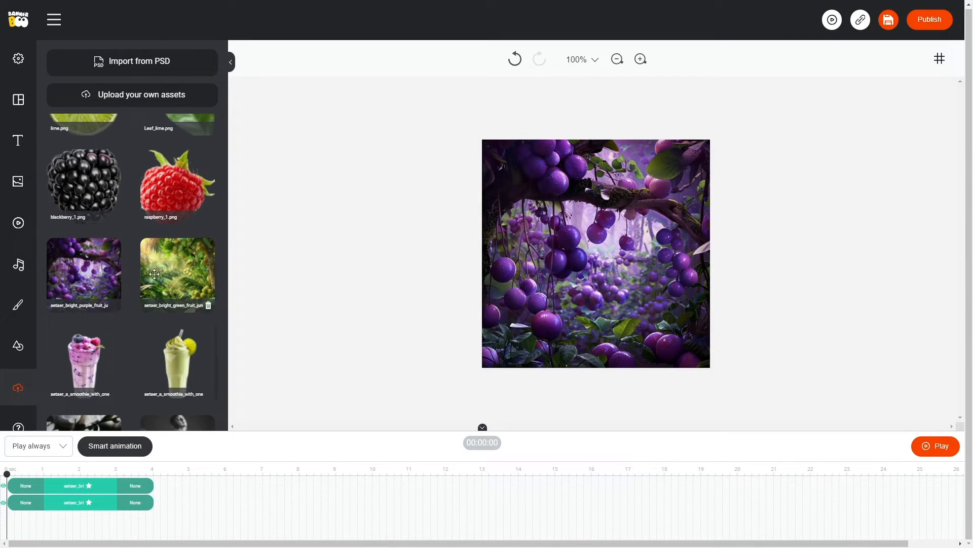
Step: Mask the purple fruit jungle image with the upper animated half-rectangle shape
{"action": "left_click", "coordinate": [22, 339]}
{"action": "scroll", "coordinate": [136, 290], "scroll_direction": "down", "scroll_amount": 5}
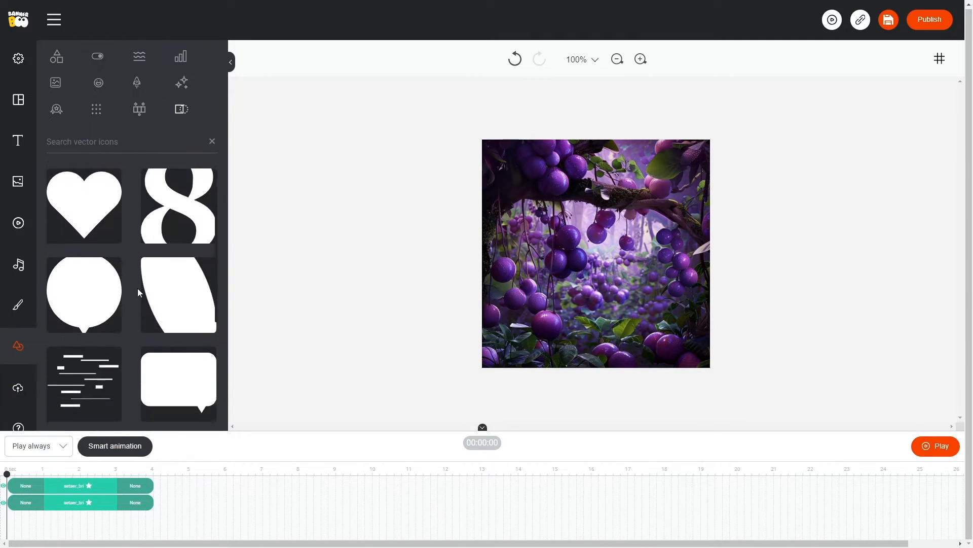
{"action": "scroll", "coordinate": [137, 292], "scroll_direction": "down", "scroll_amount": 3}
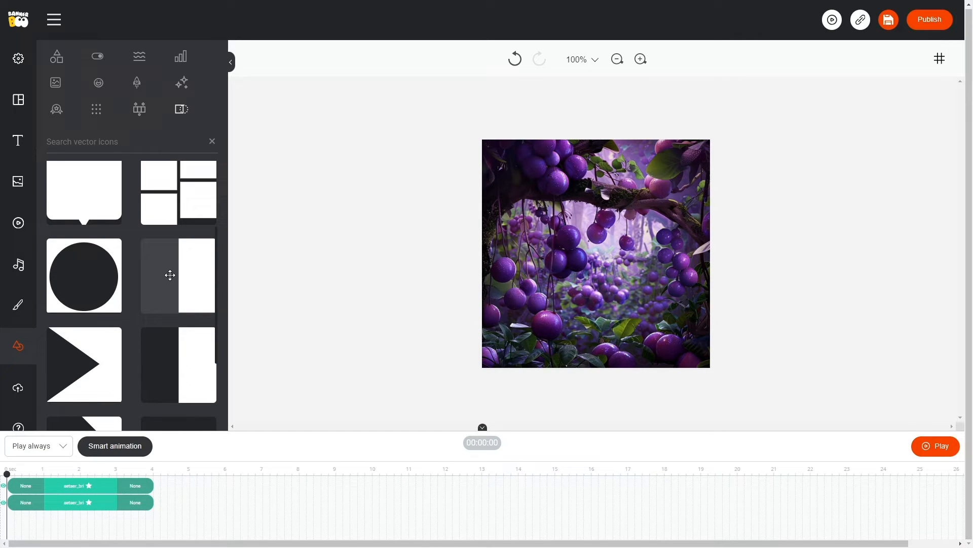
{"action": "left_click_drag", "start_coordinate": [167, 274], "coordinate": [639, 272]}
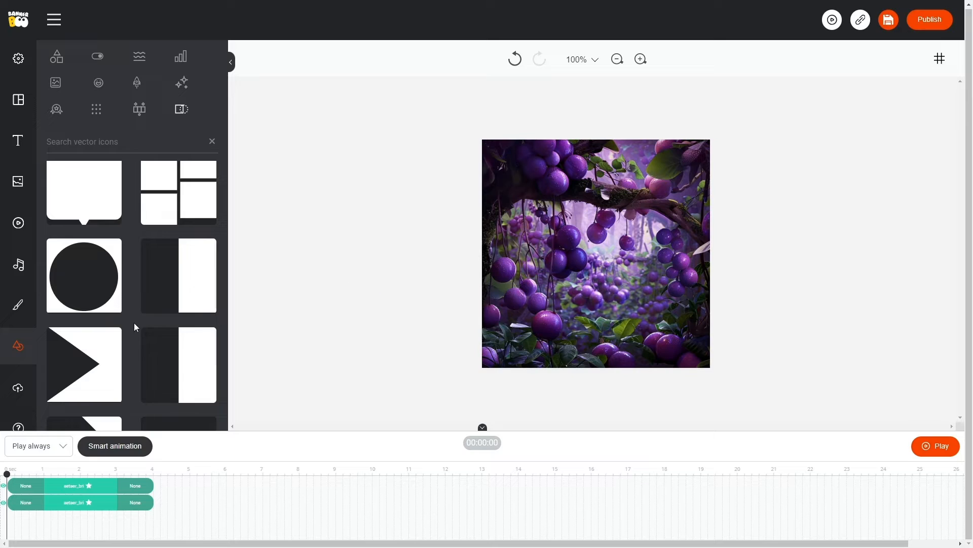
Step: Extend both the purple and green fruit jungle layers on the timeline to end at 8 seconds
{"action": "left_click", "coordinate": [18, 387]}
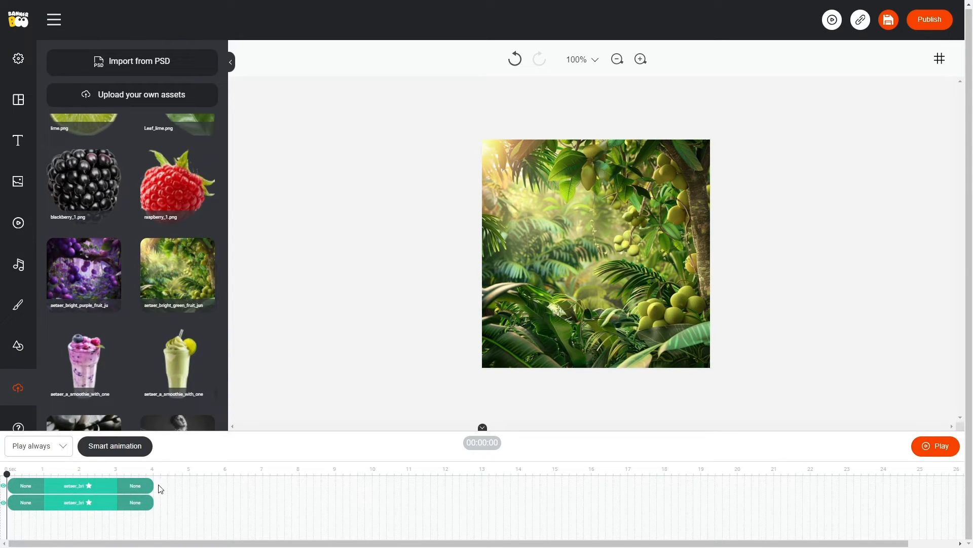
{"action": "left_click_drag", "start_coordinate": [153, 485], "coordinate": [299, 485]}
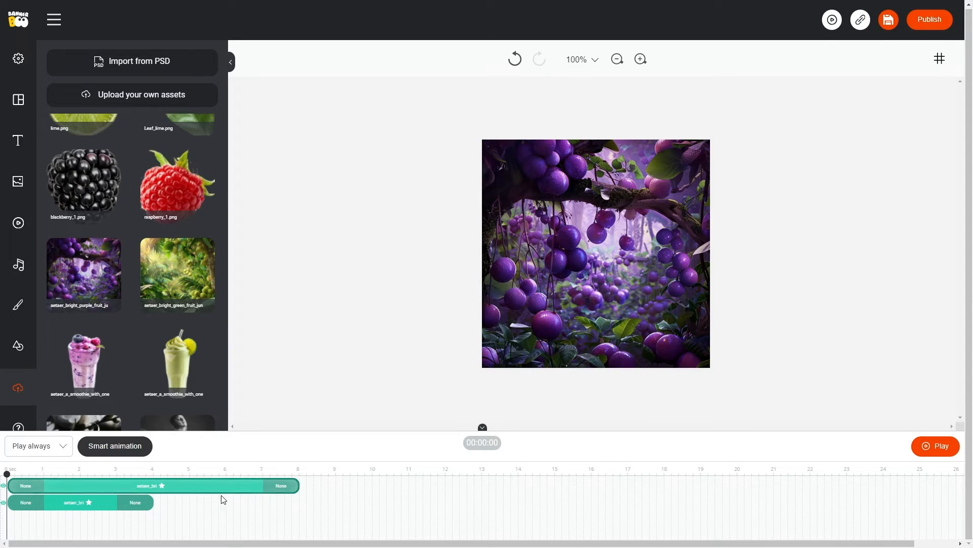
{"action": "left_click_drag", "start_coordinate": [154, 502], "coordinate": [299, 506]}
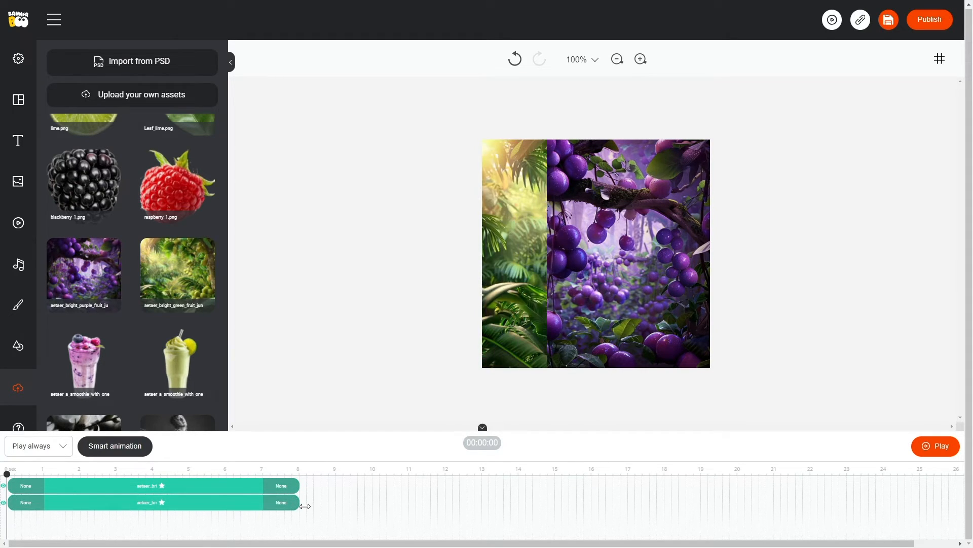
Step: Add the uploaded green lime smoothie and pink berry smoothie images, and lock both jungle background layers
{"action": "left_click", "coordinate": [175, 359]}
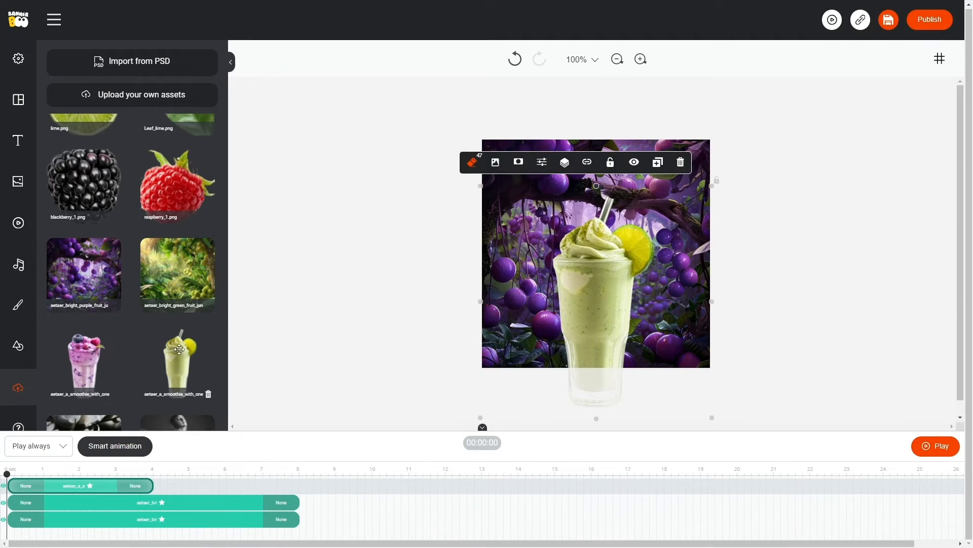
{"action": "left_click", "coordinate": [83, 360]}
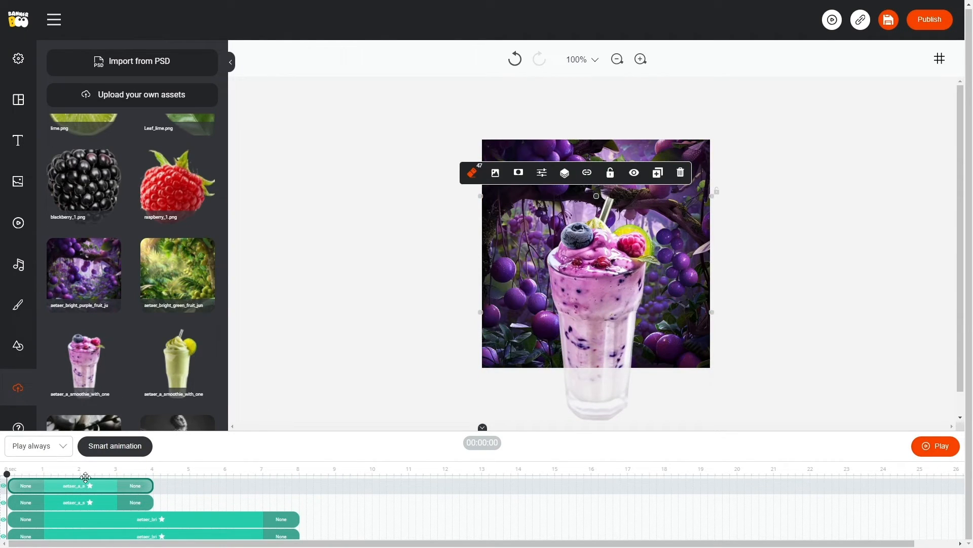
{"action": "left_click", "coordinate": [442, 115]}
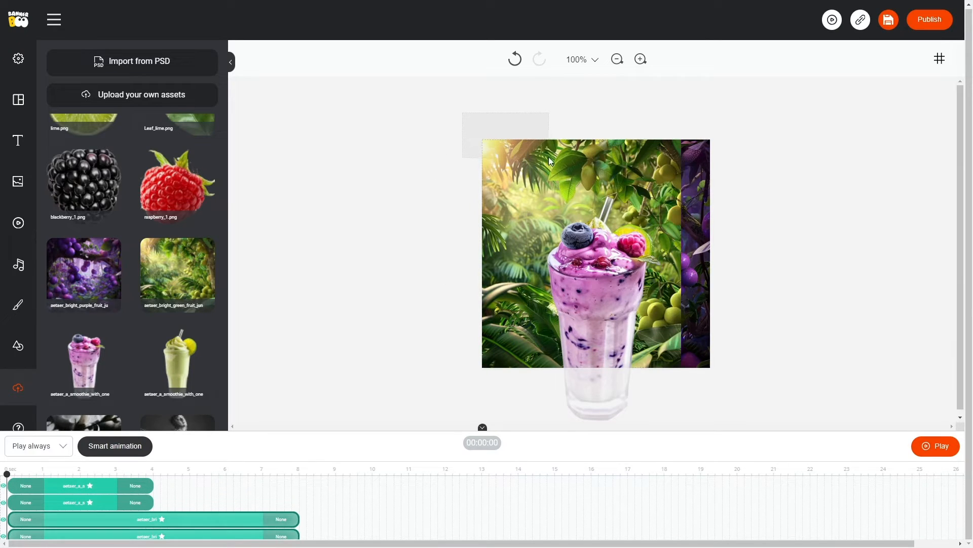
{"action": "left_click", "coordinate": [564, 160]}
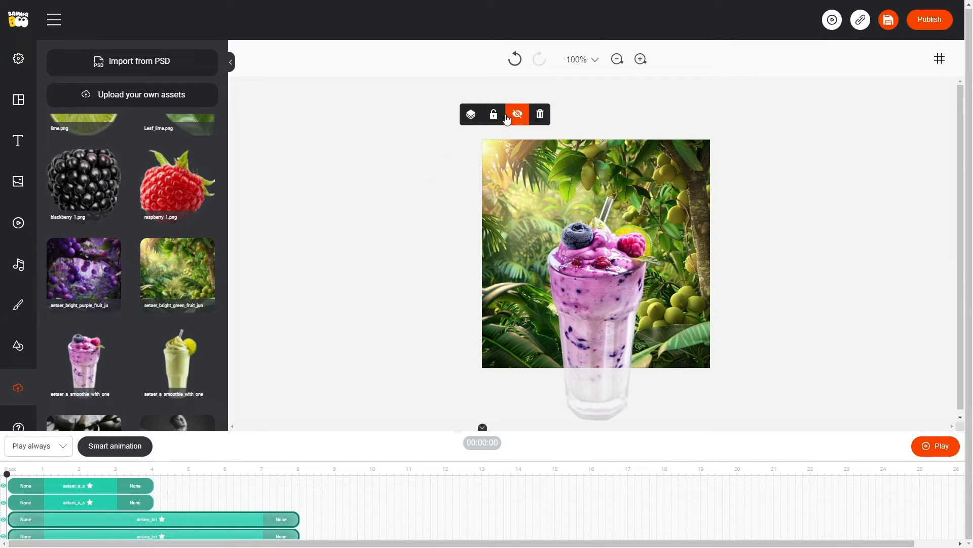
{"action": "left_click", "coordinate": [496, 115]}
Step: Give both smoothies a custom entrance animation with ease-in-out easing, Rotate Y 90 and origin X and Y 50%
{"action": "left_click_drag", "start_coordinate": [416, 238], "coordinate": [715, 374]}
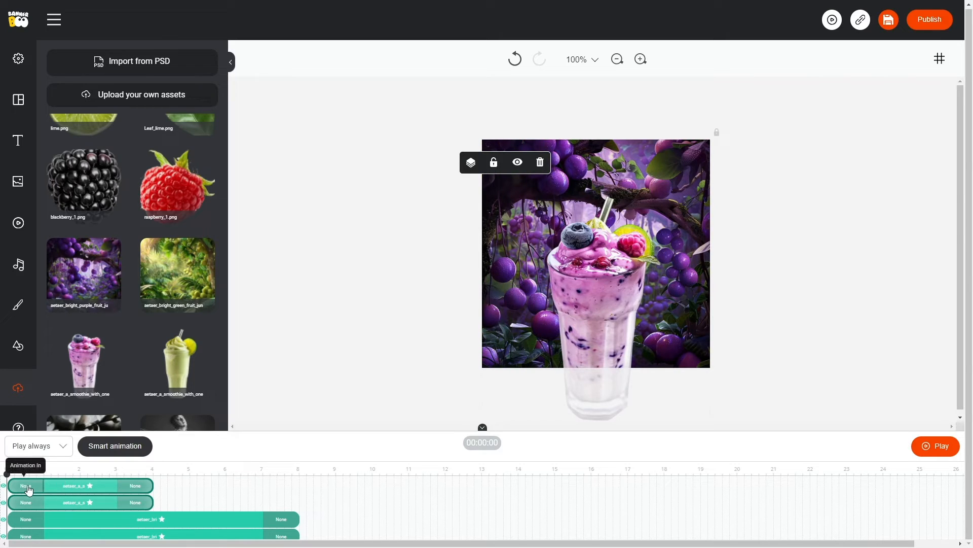
{"action": "left_click", "coordinate": [29, 488]}
{"action": "left_click", "coordinate": [57, 451]}
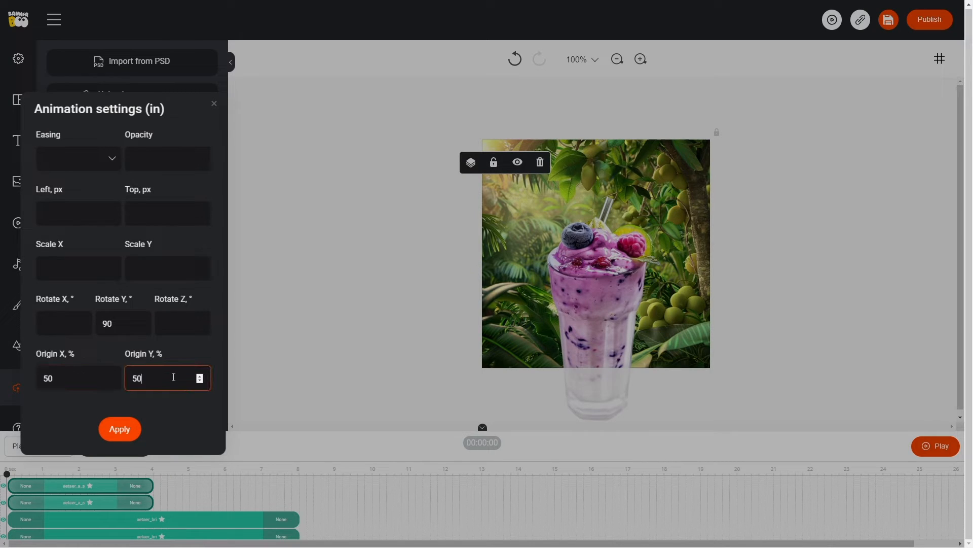
{"action": "left_click", "coordinate": [77, 161]}
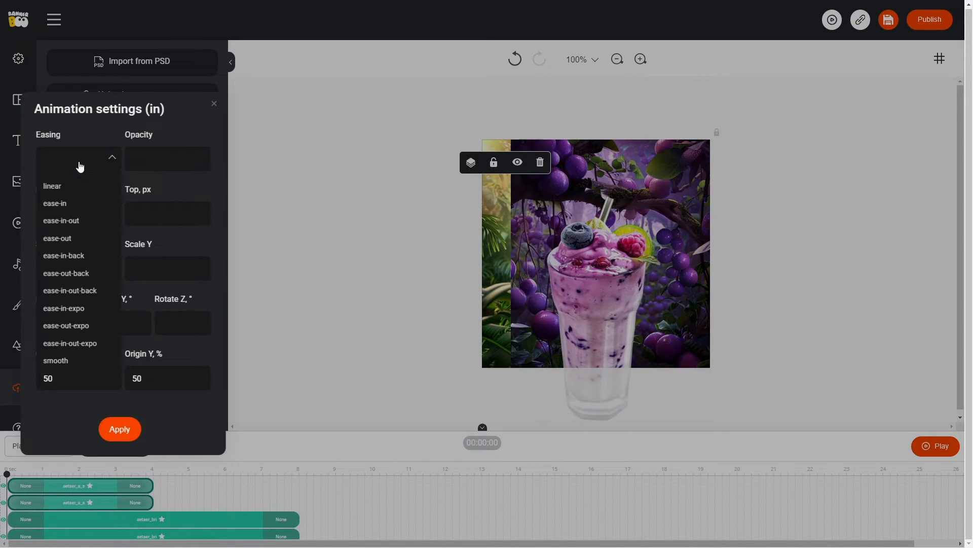
{"action": "left_click", "coordinate": [79, 221]}
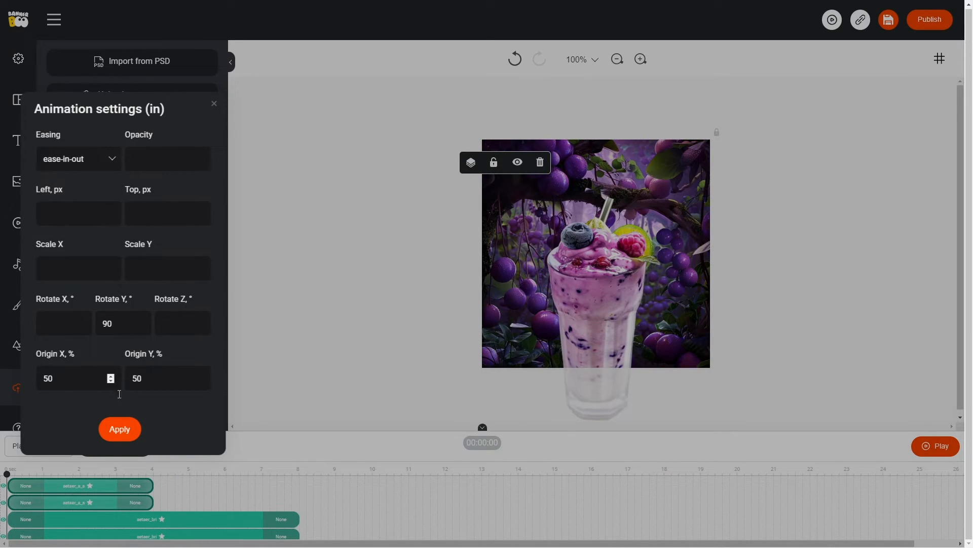
{"action": "left_click", "coordinate": [119, 431]}
Step: Give both smoothies a custom exit animation with ease-in-out easing, Rotate Y 90 and origin X and Y 50%
{"action": "left_click", "coordinate": [140, 486]}
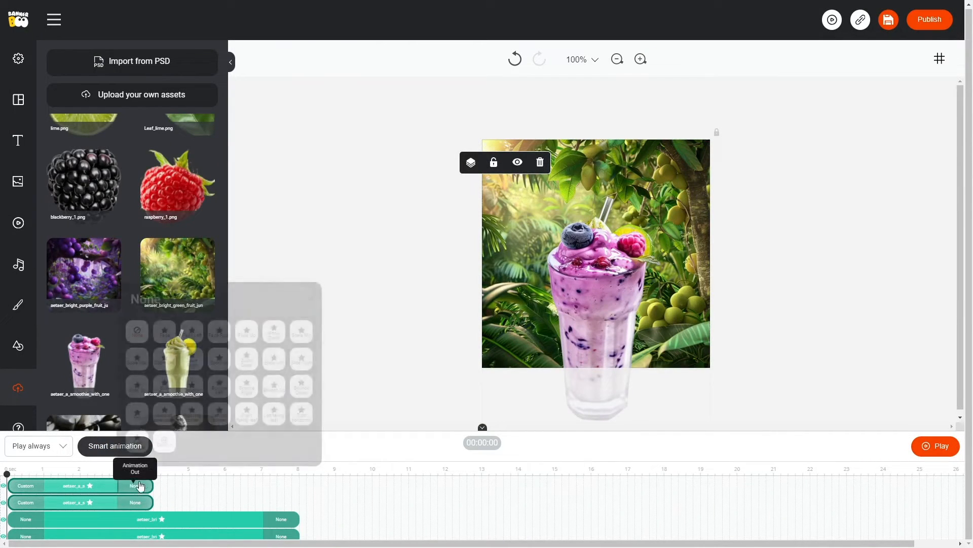
{"action": "left_click", "coordinate": [163, 442]}
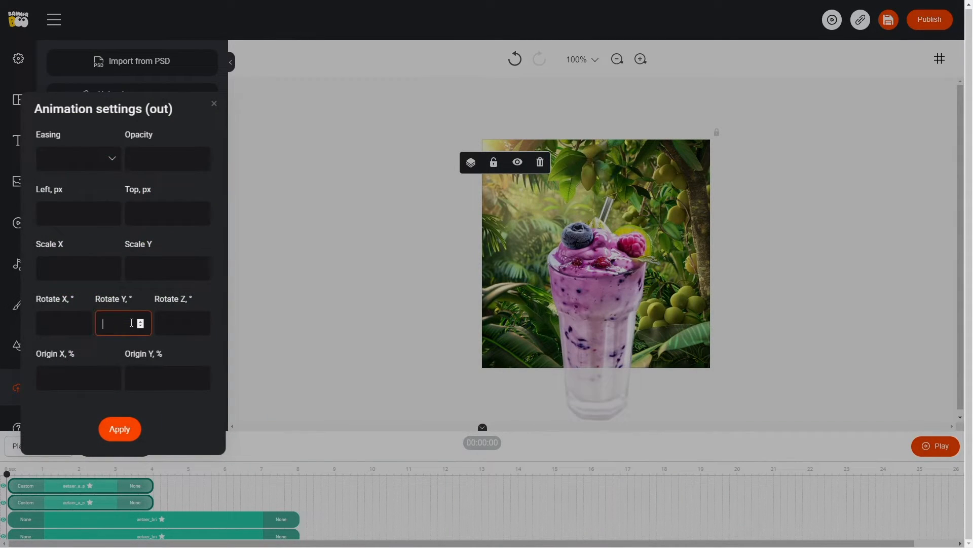
{"action": "type", "text": "90"}
{"action": "left_click", "coordinate": [78, 377]}
{"action": "left_click", "coordinate": [68, 159]}
{"action": "left_click", "coordinate": [71, 261]}
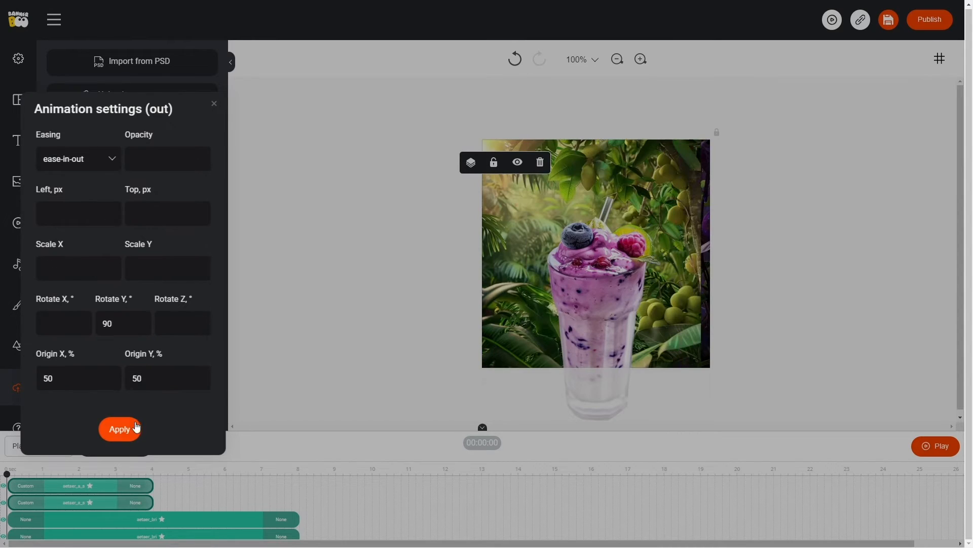
{"action": "left_click", "coordinate": [133, 429]}
{"action": "left_click", "coordinate": [278, 447]}
Step: Move the berry smoothie clip to start at 2 seconds, and trim the green smoothie clip to end at about 2 seconds
{"action": "left_click", "coordinate": [589, 320]}
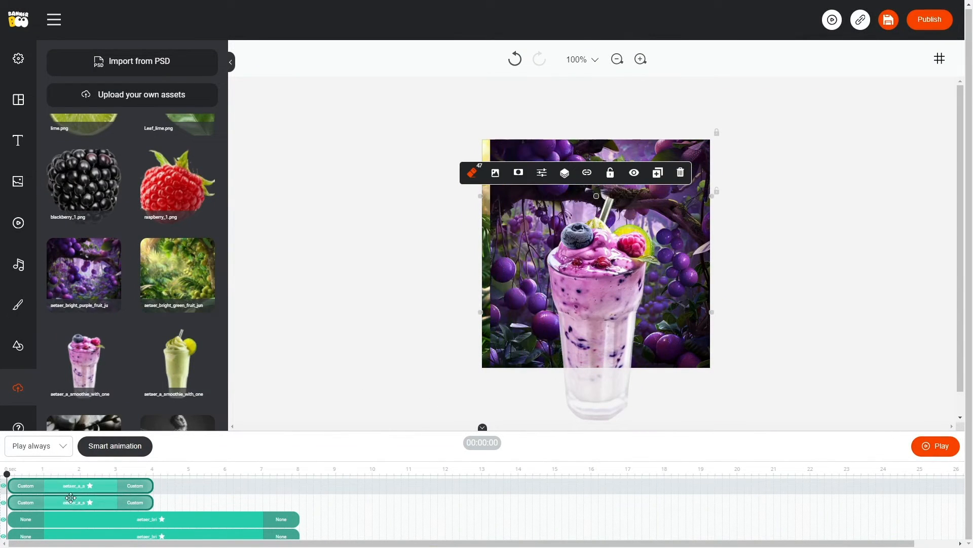
{"action": "left_click_drag", "start_coordinate": [103, 486], "coordinate": [173, 488]}
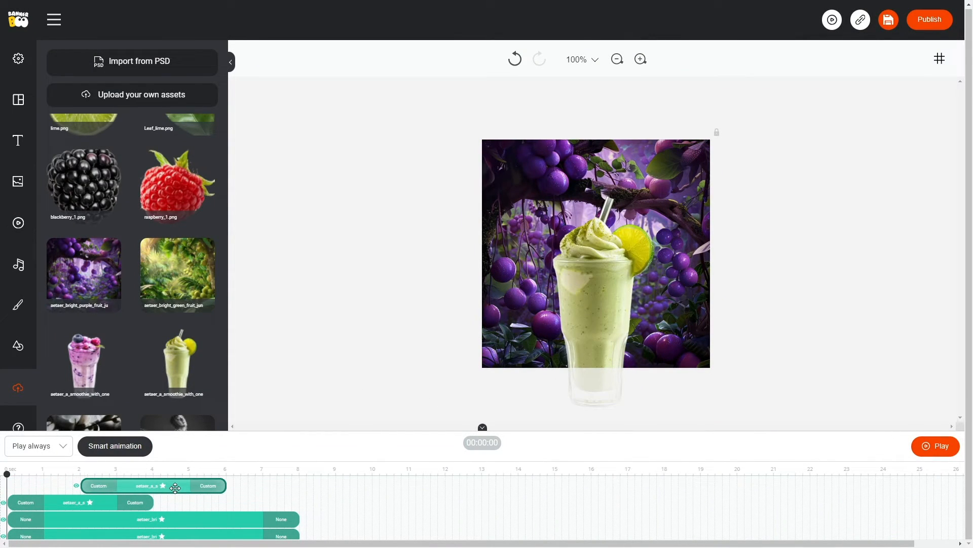
{"action": "left_click", "coordinate": [158, 505]}
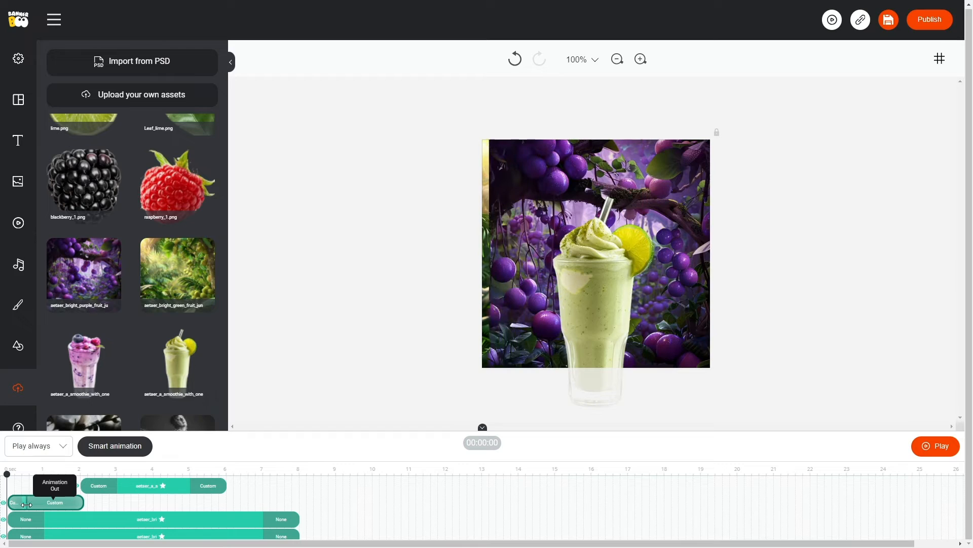
Step: Shorten the entrance and exit animations of both smoothie clips to about 0.4 seconds each
{"action": "left_click_drag", "start_coordinate": [27, 504], "coordinate": [59, 506]}
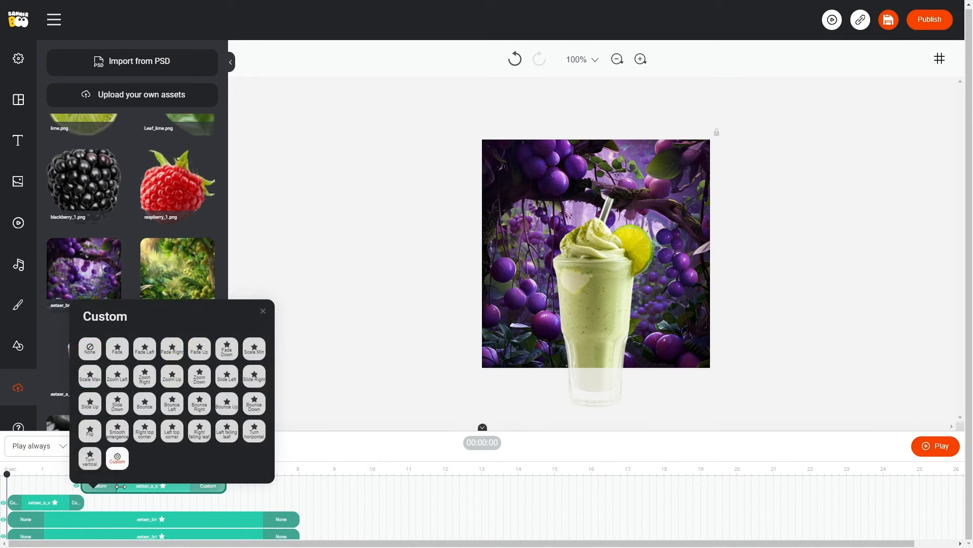
{"action": "left_click_drag", "start_coordinate": [116, 489], "coordinate": [95, 494]}
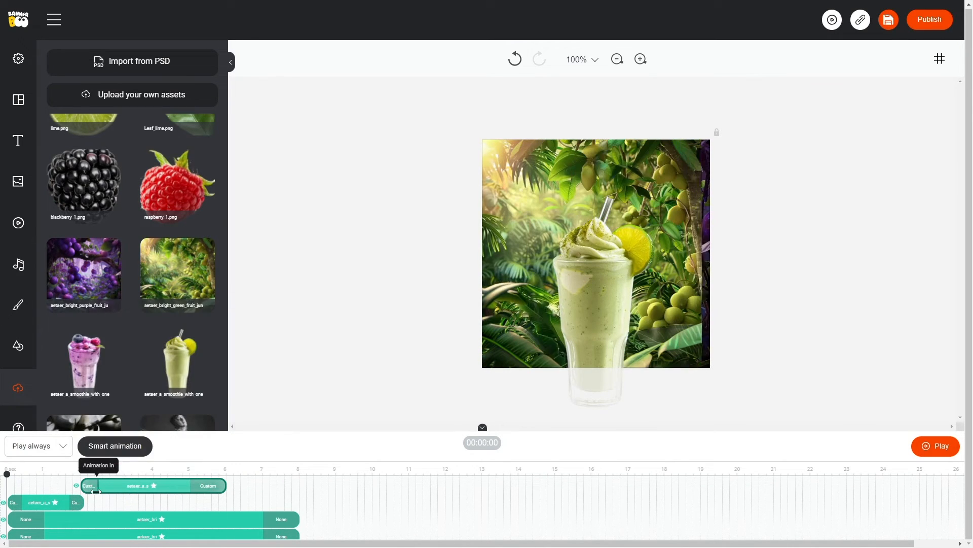
{"action": "left_click_drag", "start_coordinate": [191, 488], "coordinate": [212, 492]}
Step: Duplicate the green smoothie exactly over the original, and move one copy's clip to span about 6 to 8 seconds
{"action": "left_click", "coordinate": [102, 504]}
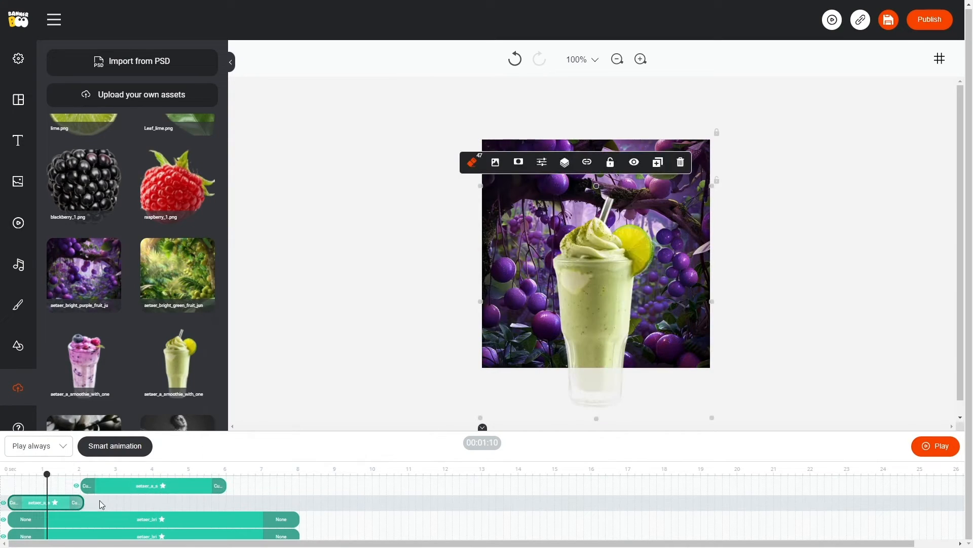
{"action": "left_click", "coordinate": [658, 161]}
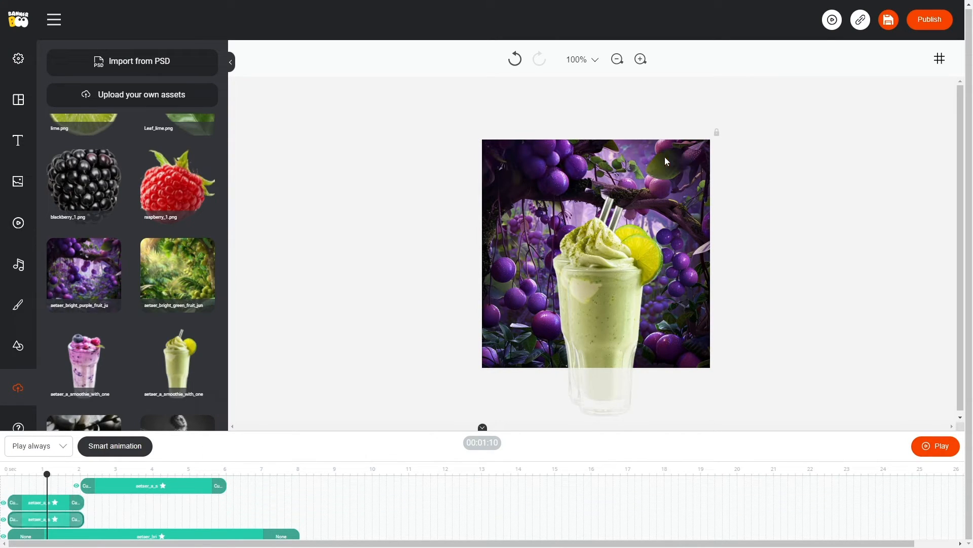
{"action": "left_click_drag", "start_coordinate": [622, 288], "coordinate": [613, 290]}
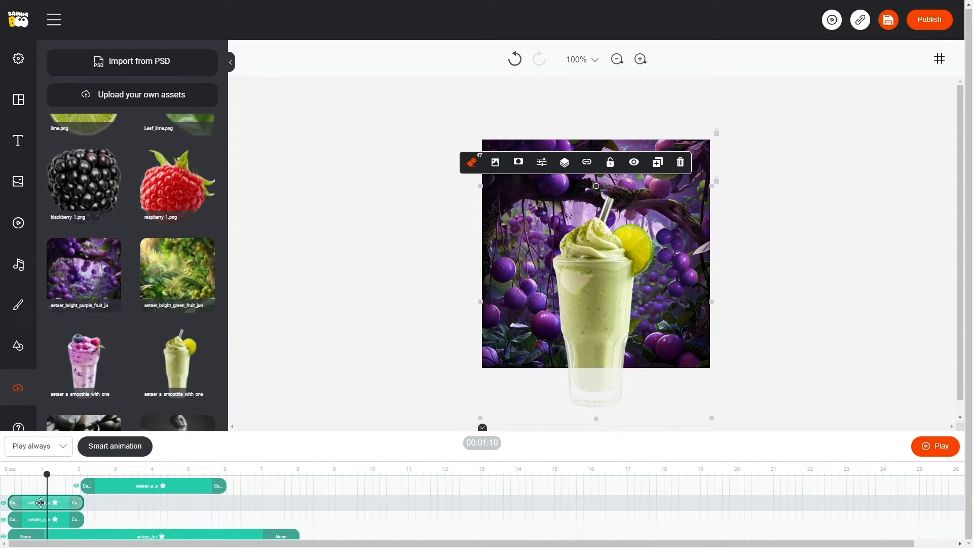
{"action": "left_click_drag", "start_coordinate": [41, 502], "coordinate": [257, 501]}
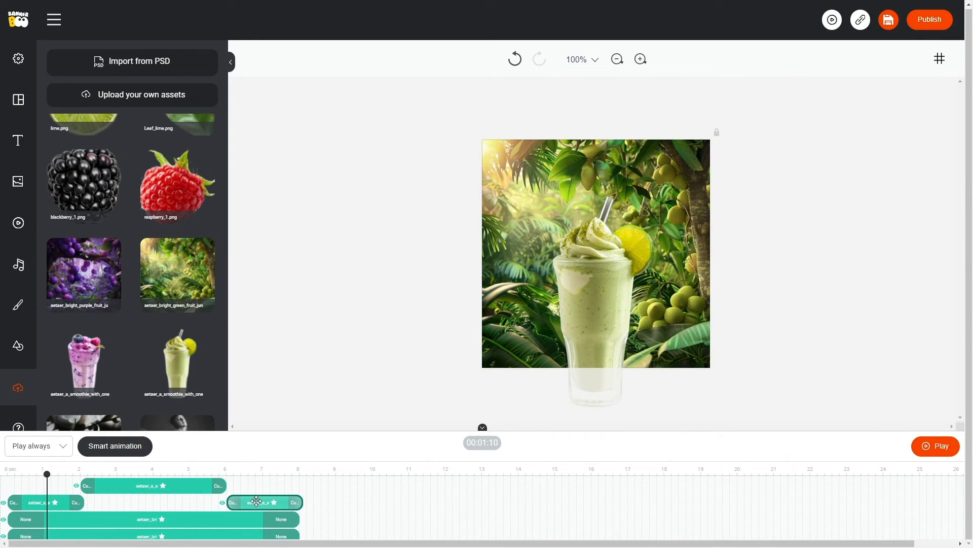
Step: Position the playhead at 4 seconds on the timeline to add the uploaded fruit and leaf images there
{"action": "left_click", "coordinate": [150, 473]}
{"action": "left_click", "coordinate": [43, 474]}
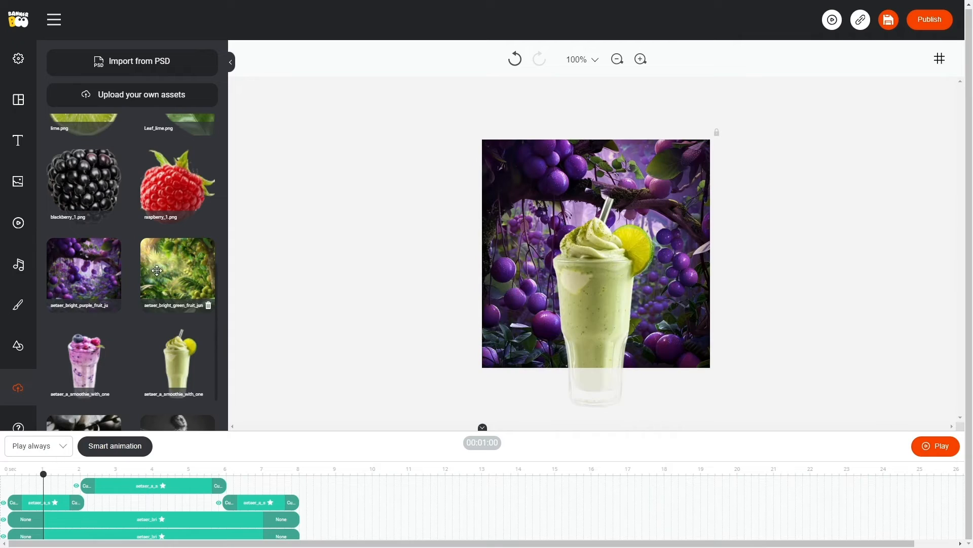
{"action": "scroll", "coordinate": [165, 310], "scroll_direction": "up", "scroll_amount": 2}
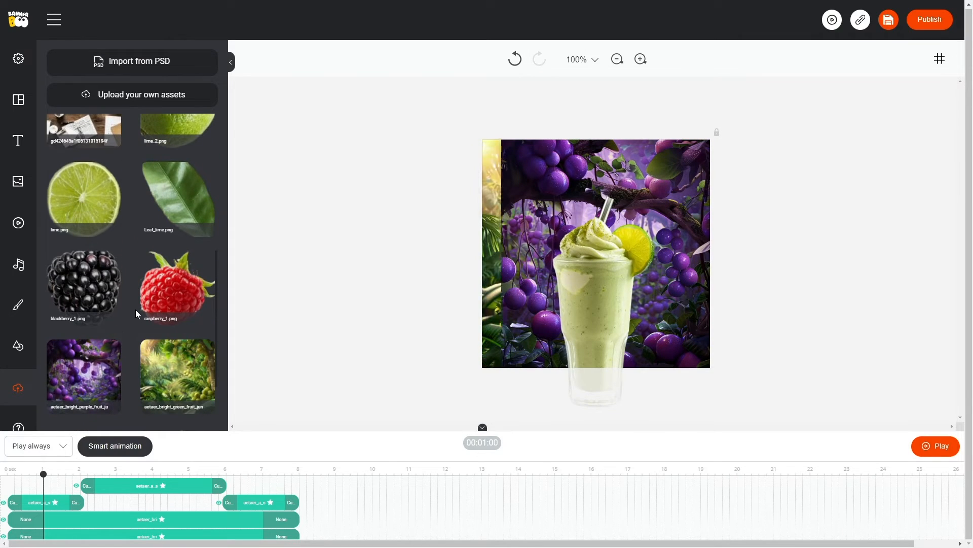
{"action": "left_click", "coordinate": [150, 474]}
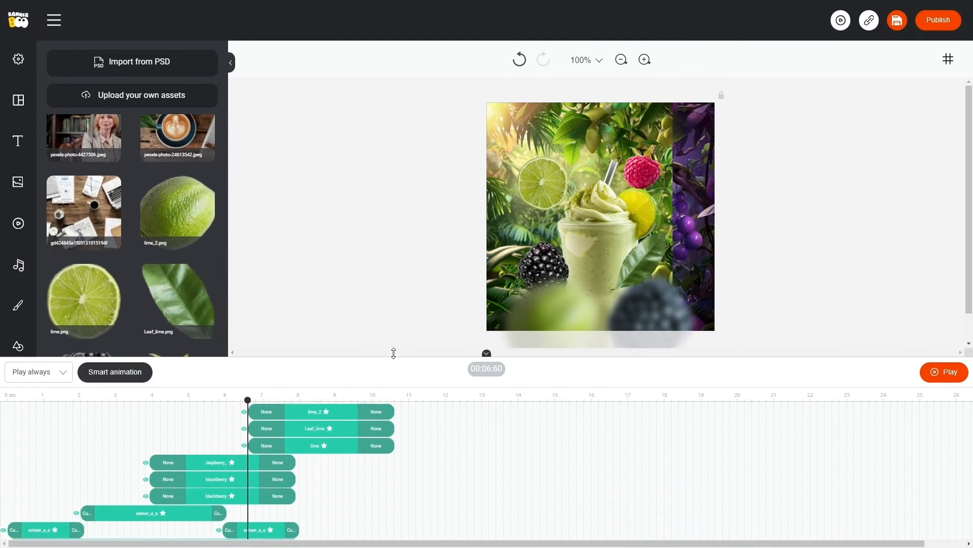
Step: Give all six fruit and leaf layers a custom entrance: ease-in-out, opacity 0, left 100, top -40, Rotate Y 90, Rotate Z 60, origin 50/50
{"action": "left_click", "coordinate": [546, 186]}
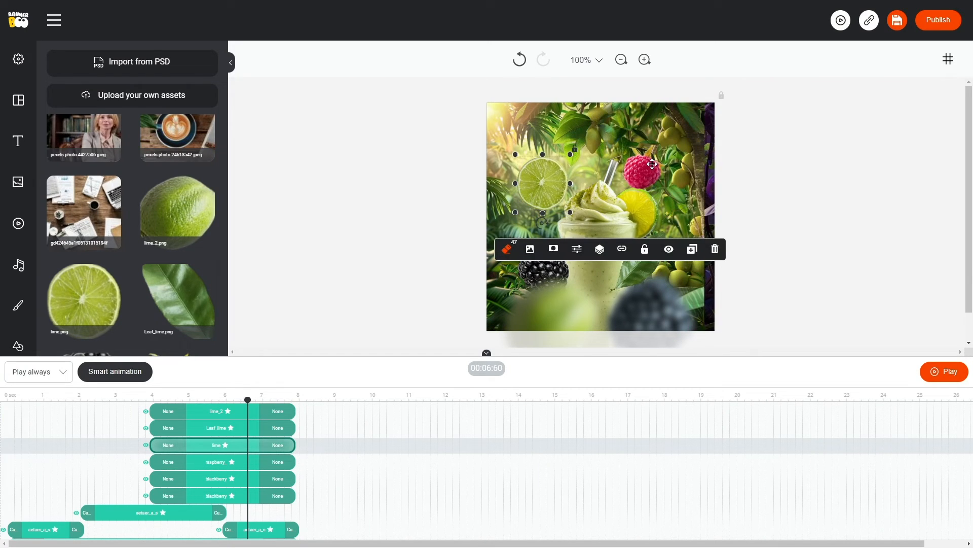
{"action": "left_click", "coordinate": [651, 165], "text": "shift"}
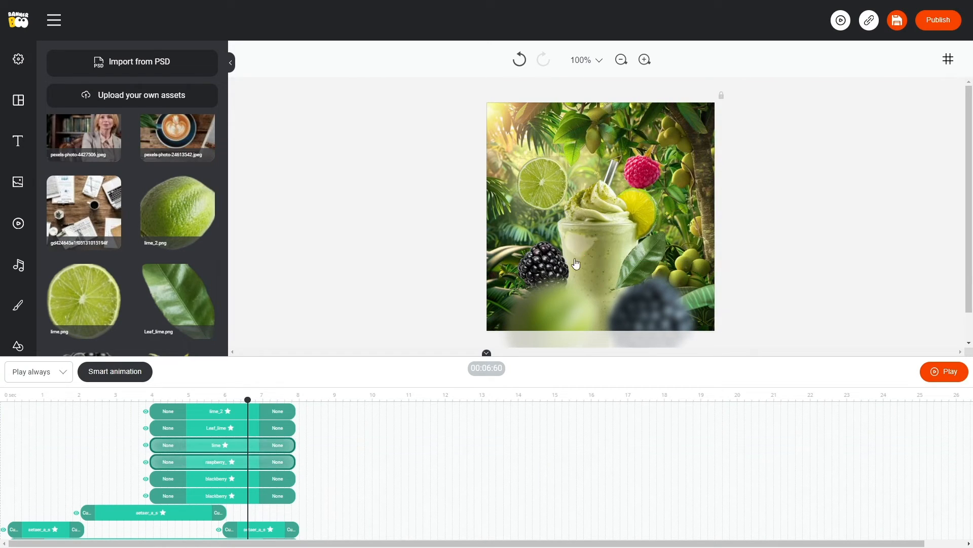
{"action": "left_click", "coordinate": [546, 247], "text": "shift"}
{"action": "left_click", "coordinate": [617, 283], "text": "shift"}
{"action": "left_click", "coordinate": [563, 313], "text": "shift"}
{"action": "left_click", "coordinate": [665, 310], "text": "shift"}
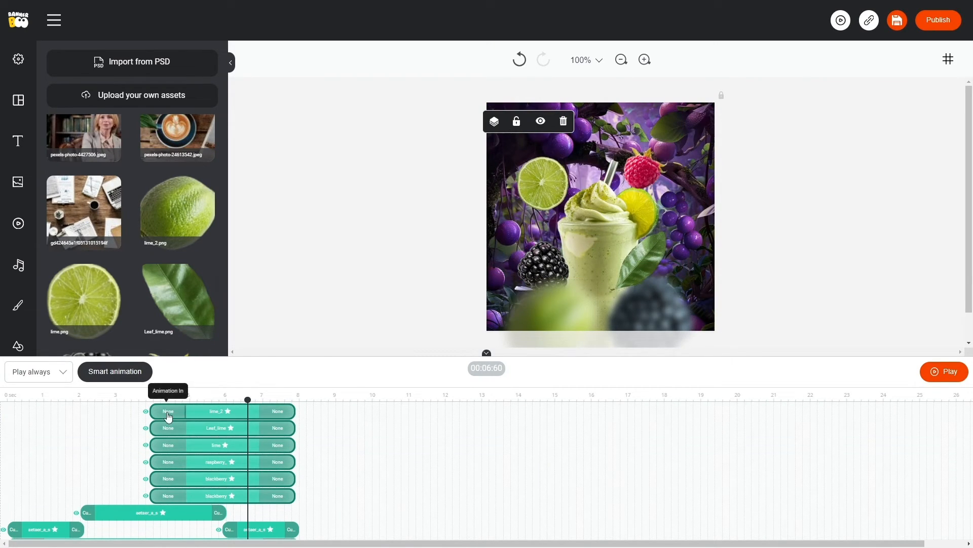
{"action": "left_click", "coordinate": [168, 415]}
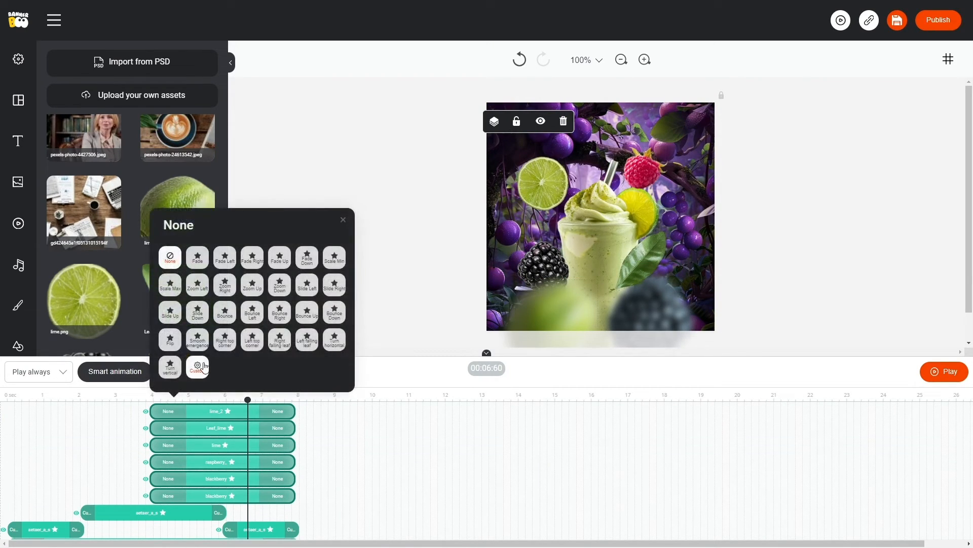
{"action": "left_click", "coordinate": [198, 366]}
{"action": "left_click", "coordinate": [89, 377]}
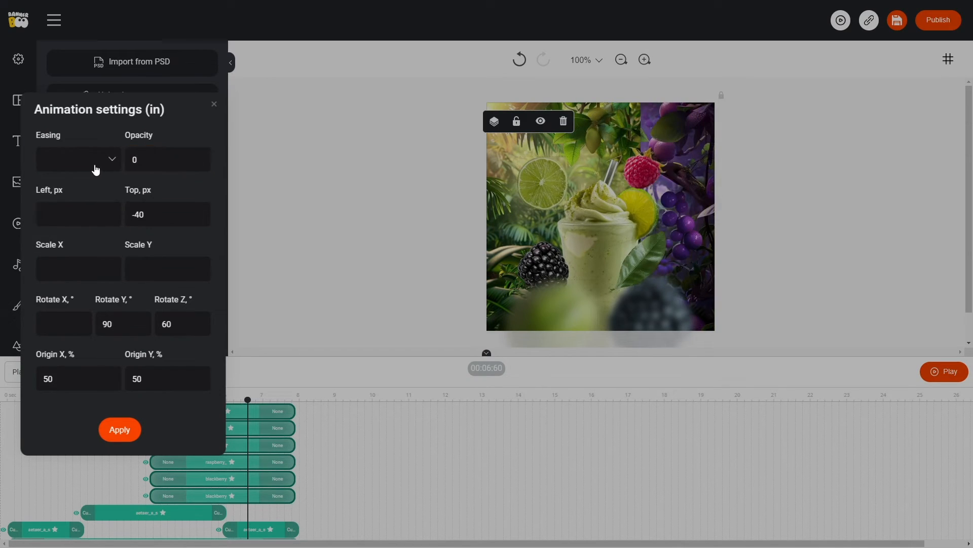
{"action": "left_click", "coordinate": [93, 161]}
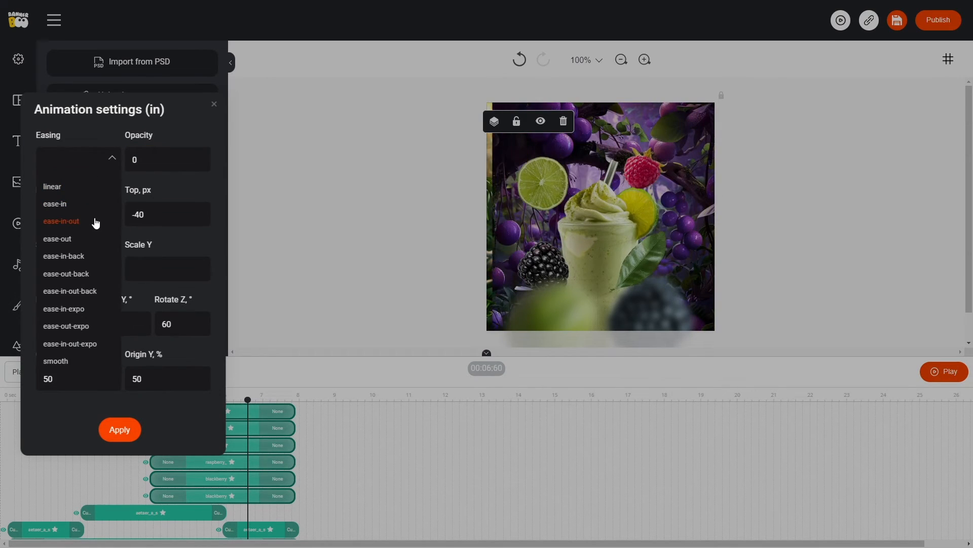
{"action": "left_click", "coordinate": [95, 228]}
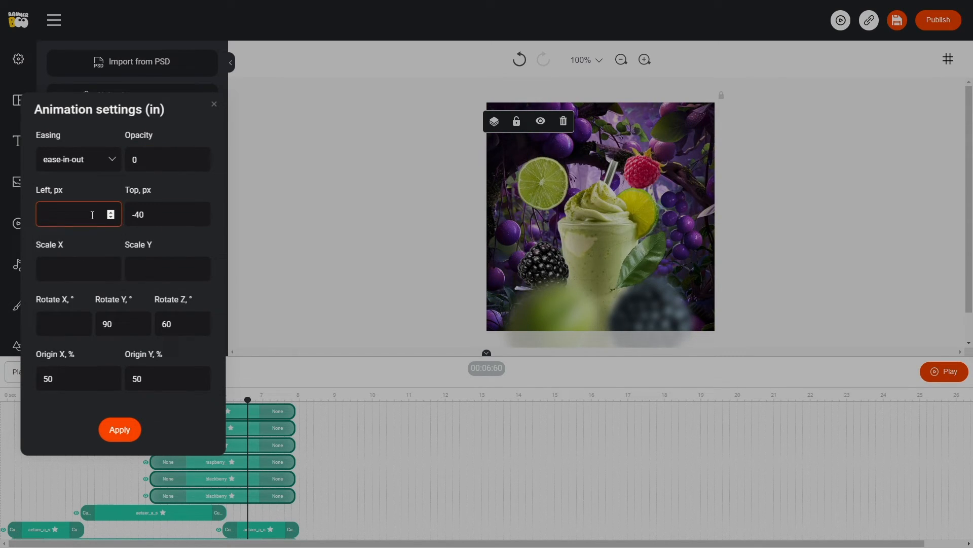
{"action": "left_click", "coordinate": [92, 214]}
{"action": "type", "text": "100"}
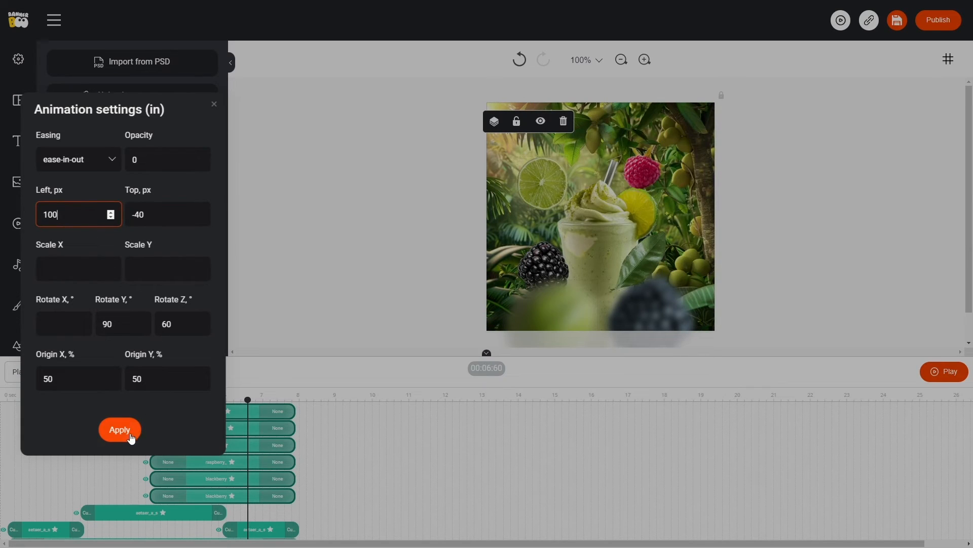
{"action": "left_click", "coordinate": [126, 432]}
Step: Give all six fruit and leaf layers a custom exit: ease-in-out, opacity 0, left -100, top -40, Rotate Y 90, Rotate Z 60, origin 50/50
{"action": "left_click", "coordinate": [277, 411]}
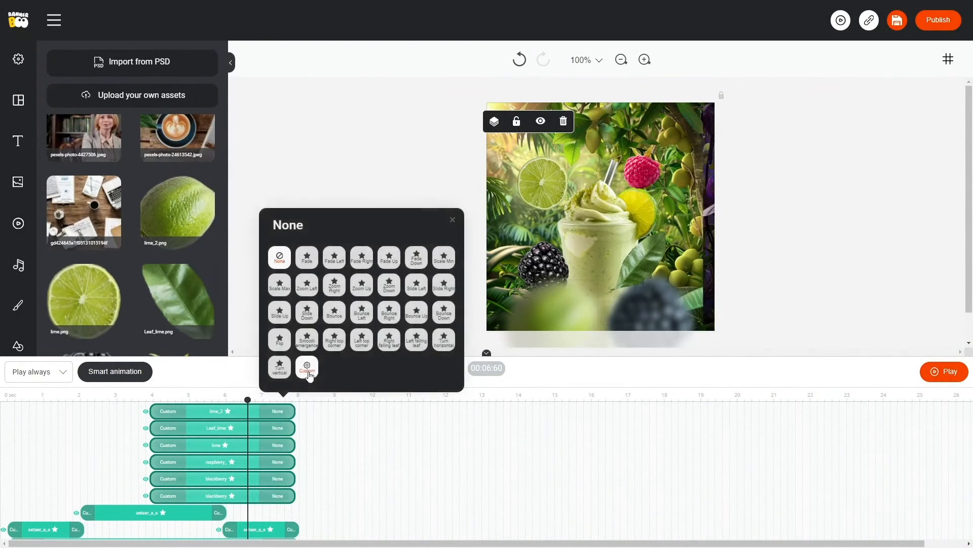
{"action": "left_click", "coordinate": [308, 366]}
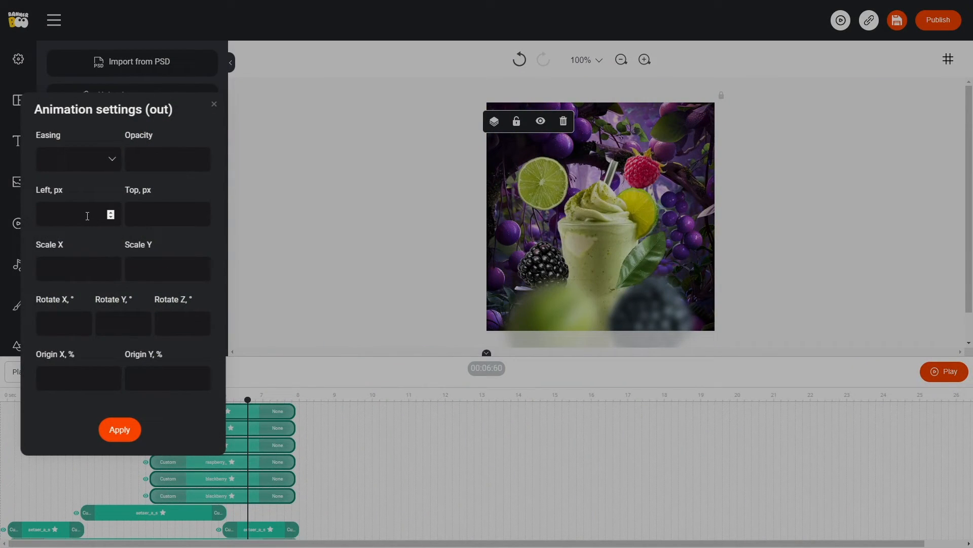
{"action": "left_click", "coordinate": [87, 216]}
{"action": "type", "text": "-100"}
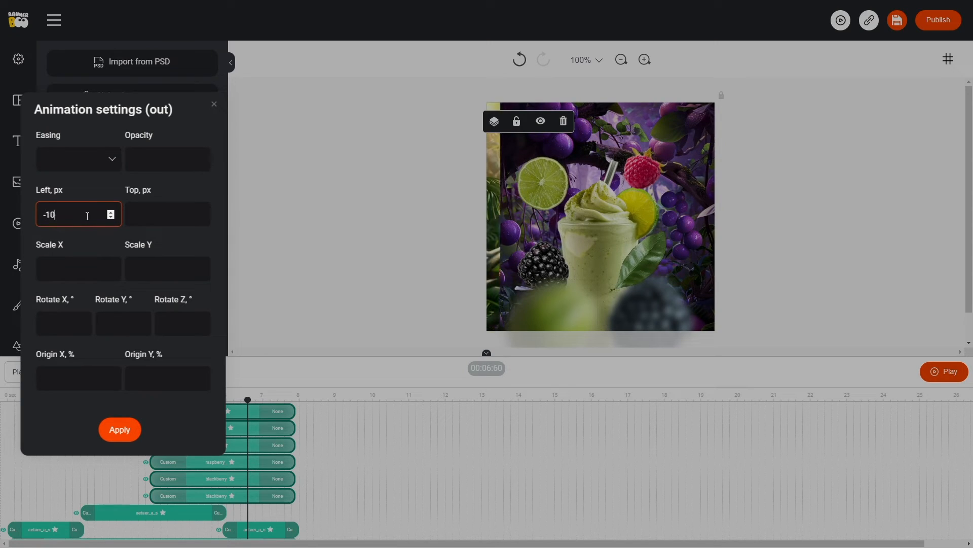
{"action": "left_click", "coordinate": [104, 160]}
{"action": "left_click", "coordinate": [109, 194]}
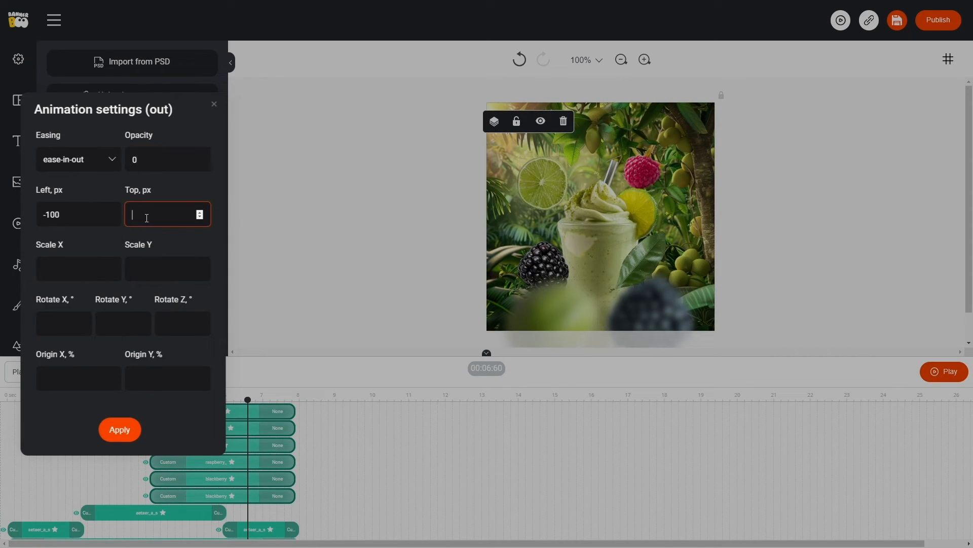
{"action": "type", "text": "-40"}
{"action": "left_click", "coordinate": [181, 329]}
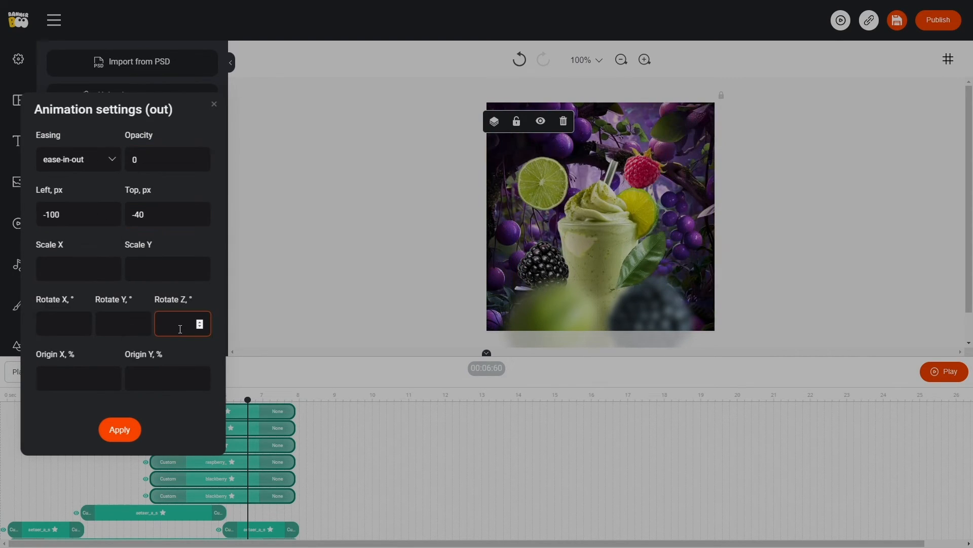
{"action": "type", "text": "90"}
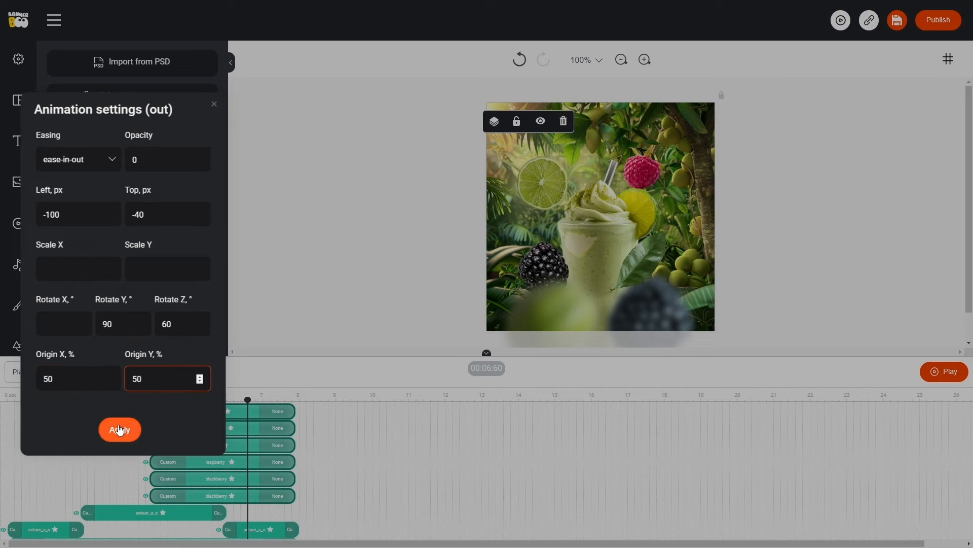
{"action": "left_click", "coordinate": [119, 431]}
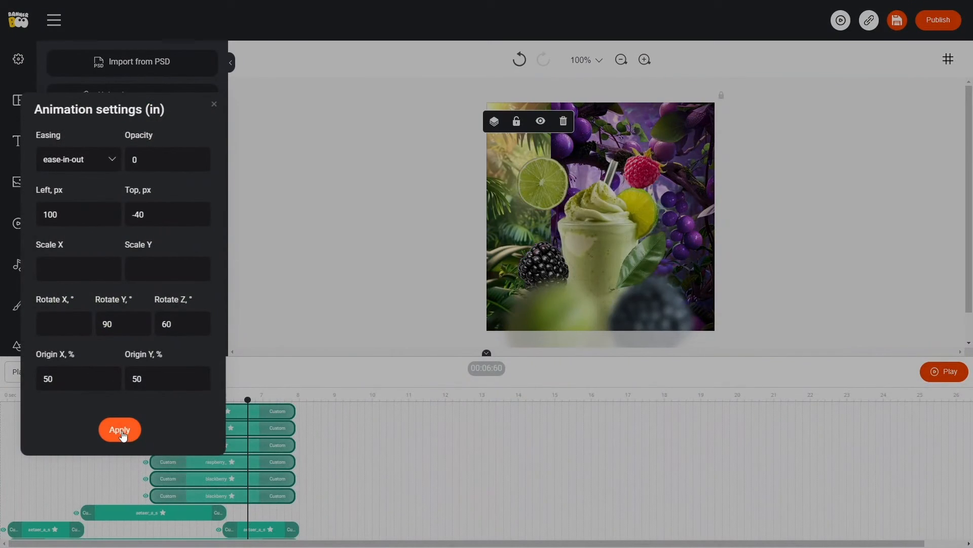
{"action": "left_click", "coordinate": [122, 434]}
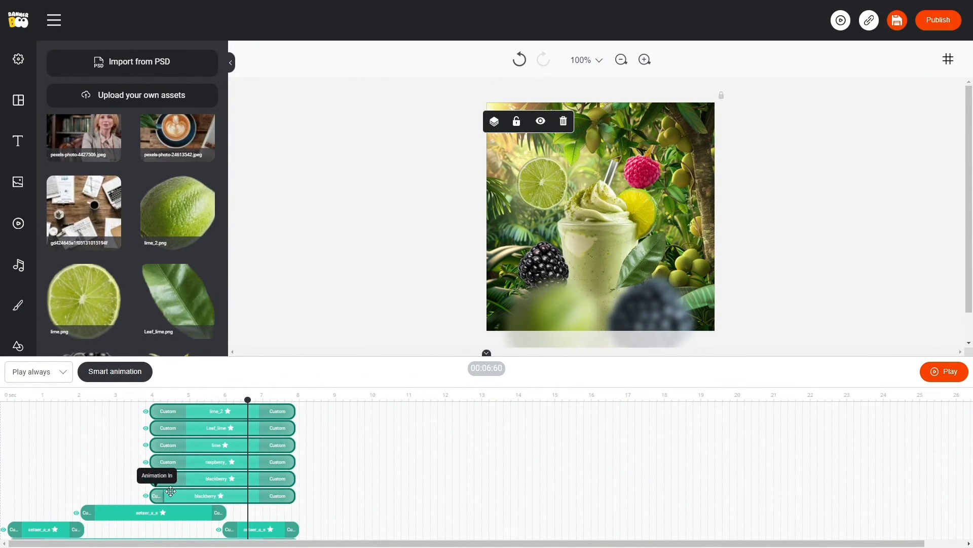
Step: Shorten the entrance and exit animations of all six fruit and leaf clips to about 0.4 seconds each
{"action": "left_click_drag", "start_coordinate": [185, 478], "coordinate": [165, 462]}
{"action": "left_click_drag", "start_coordinate": [186, 446], "coordinate": [165, 412]}
{"action": "left_click_drag", "start_coordinate": [260, 496], "coordinate": [281, 462]}
{"action": "left_click_drag", "start_coordinate": [259, 446], "coordinate": [281, 411]}
Step: Retime the berry clips: one blackberry at 2 to 6 seconds, the other at about 2.1 to 5.9, and the raspberry at about 2.2 to 5.8
{"action": "left_click_drag", "start_coordinate": [266, 496], "coordinate": [196, 478]}
{"action": "left_click", "coordinate": [265, 476]}
{"action": "left_click_drag", "start_coordinate": [258, 461], "coordinate": [183, 463]}
Step: Move the lime, Leaf_lime and lime_2 clips so that all three start at 0 seconds
{"action": "left_click_drag", "start_coordinate": [257, 444], "coordinate": [147, 448]}
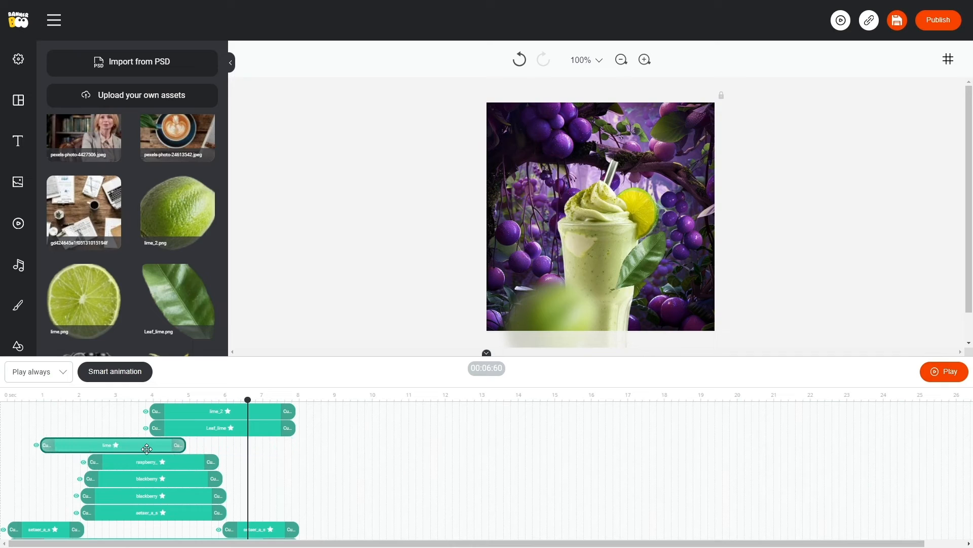
{"action": "left_click_drag", "start_coordinate": [253, 427], "coordinate": [112, 429]}
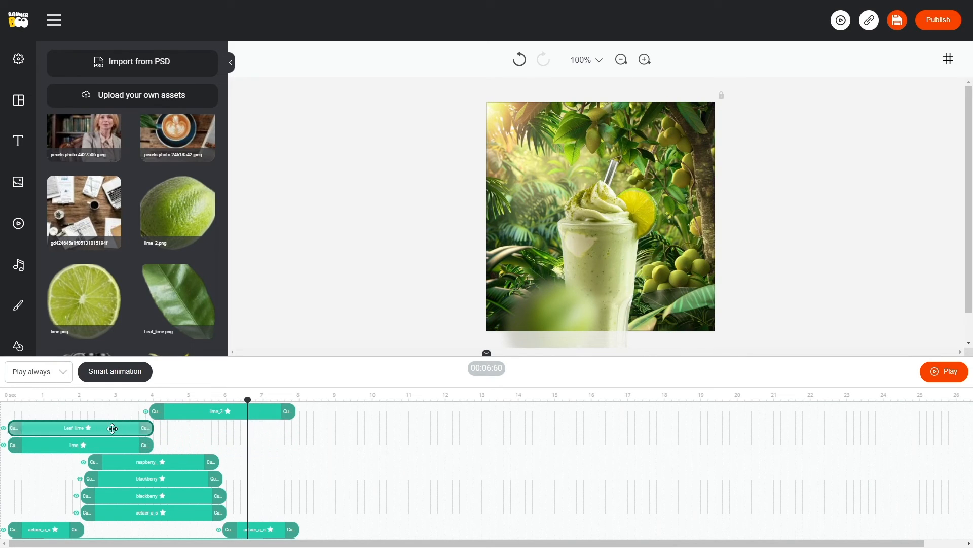
{"action": "left_click_drag", "start_coordinate": [260, 411], "coordinate": [108, 415]}
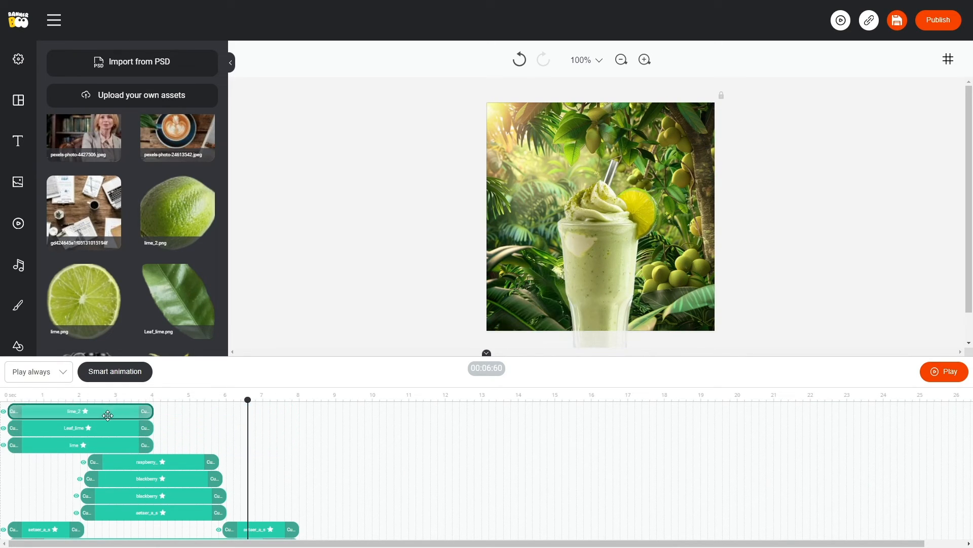
Step: Trim the ends of the early clips: lime to 2 seconds, Leaf_lime to about 1.9 and lime_2 to about 1.8
{"action": "left_click", "coordinate": [64, 396]}
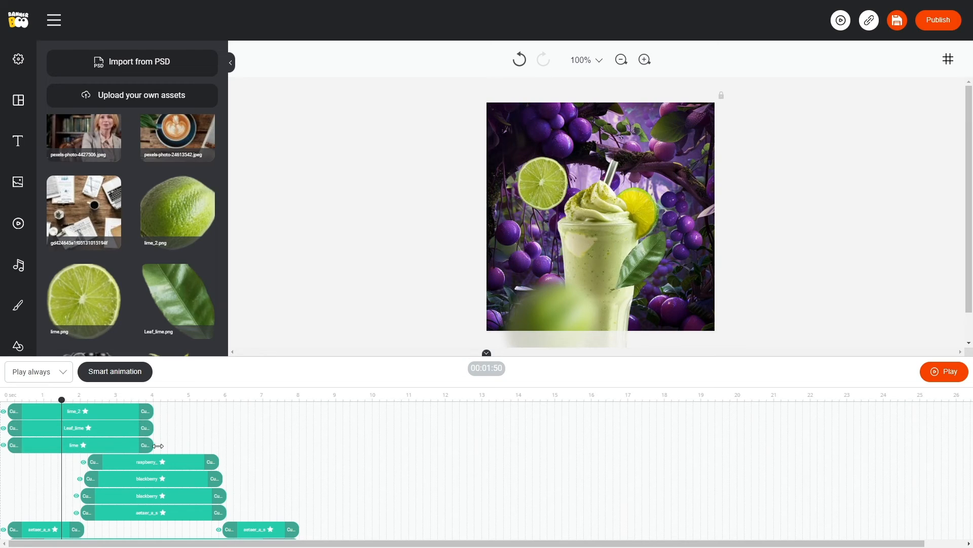
{"action": "left_click", "coordinate": [80, 397]}
{"action": "left_click_drag", "start_coordinate": [84, 445], "coordinate": [80, 445]}
{"action": "left_click_drag", "start_coordinate": [154, 427], "coordinate": [82, 428]}
{"action": "left_click_drag", "start_coordinate": [153, 412], "coordinate": [77, 428]}
Step: Duplicate the lime slice exactly over the original and move one copy's clip to about 6 to 8 seconds
{"action": "left_click", "coordinate": [46, 396]}
{"action": "left_click", "coordinate": [543, 183]}
{"action": "left_click", "coordinate": [693, 250]}
{"action": "left_click_drag", "start_coordinate": [539, 189], "coordinate": [536, 187]}
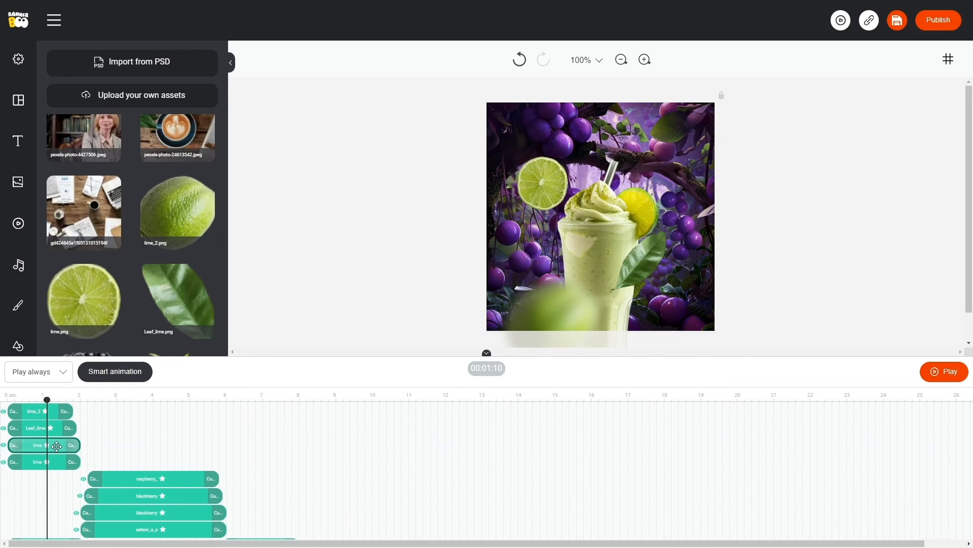
{"action": "left_click_drag", "start_coordinate": [56, 445], "coordinate": [275, 445]}
{"action": "left_click", "coordinate": [263, 396]}
{"action": "left_click", "coordinate": [542, 185]}
Step: Duplicate the lime leaf exactly over the original and move one copy's clip to about 6.1 to 8 seconds
{"action": "left_click", "coordinate": [46, 396]}
{"action": "left_click", "coordinate": [644, 264]}
{"action": "left_click", "coordinate": [791, 202]}
{"action": "left_click_drag", "start_coordinate": [655, 276], "coordinate": [644, 267]}
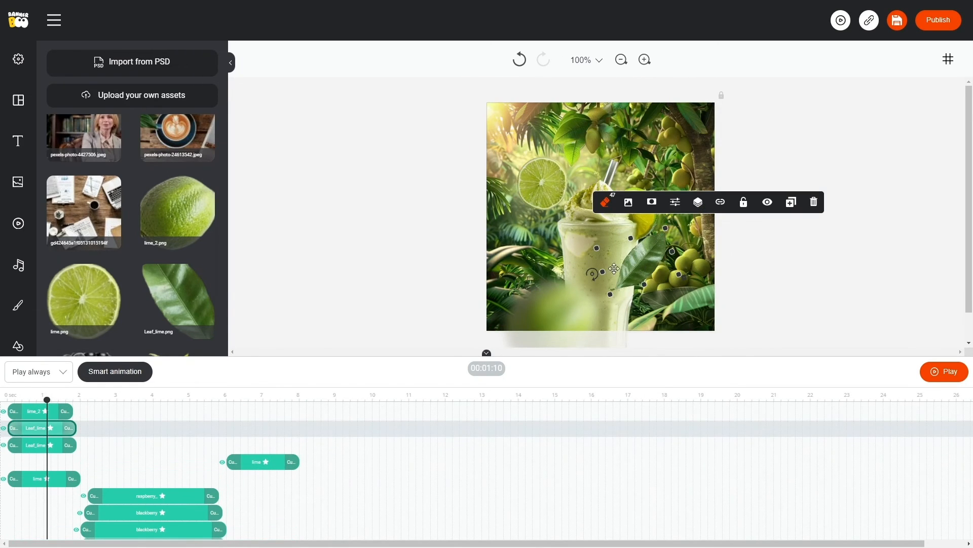
{"action": "left_click_drag", "start_coordinate": [57, 428], "coordinate": [280, 428]}
Step: Duplicate the blurred lime_2 image over the original and move one copy's clip to about 6.2 to 8 seconds
{"action": "left_click", "coordinate": [550, 307]}
{"action": "left_click", "coordinate": [681, 258]}
{"action": "left_click_drag", "start_coordinate": [564, 309], "coordinate": [554, 300]}
{"action": "scroll", "coordinate": [553, 299], "scroll_direction": "down", "scroll_amount": 1}
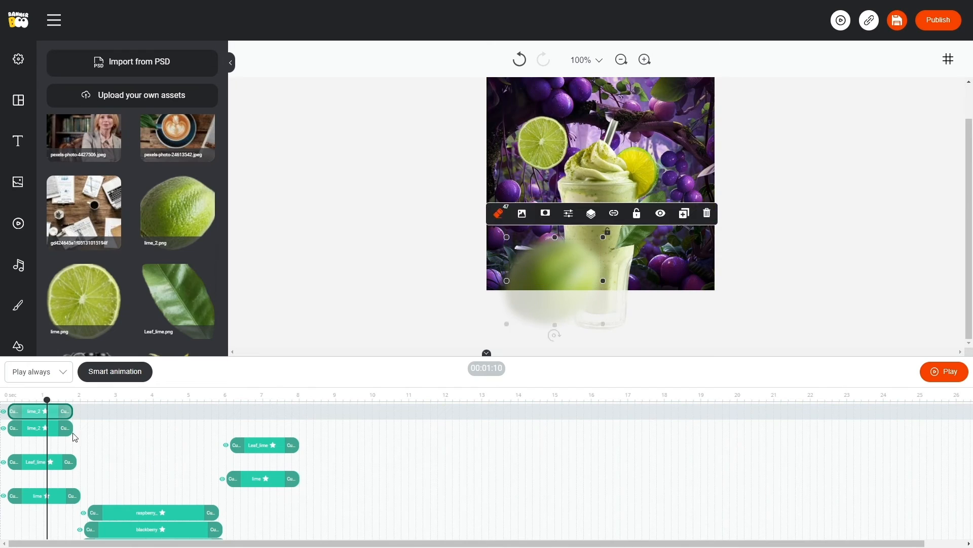
{"action": "left_click", "coordinate": [57, 429], "text": "ctrl"}
{"action": "left_click_drag", "start_coordinate": [34, 410], "coordinate": [230, 409]}
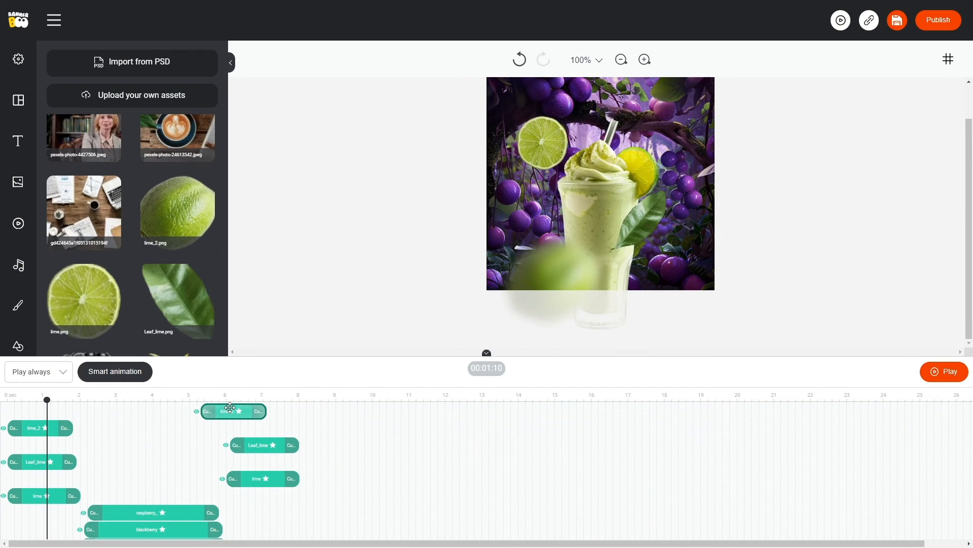
Step: Set the entrance animation of the early lime_2, Leaf_lime and lime clips starting at 0 seconds to None
{"action": "left_click", "coordinate": [17, 429]}
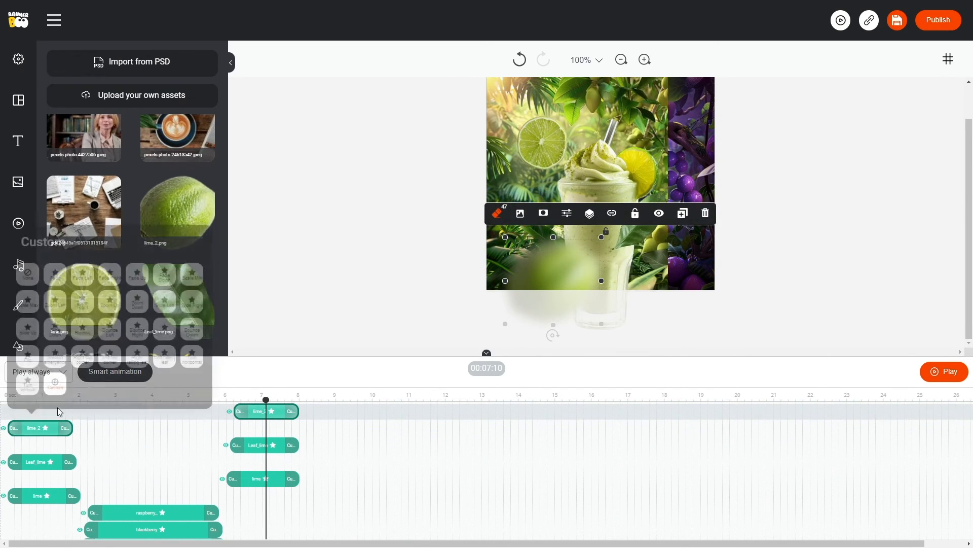
{"action": "left_click", "coordinate": [28, 276]}
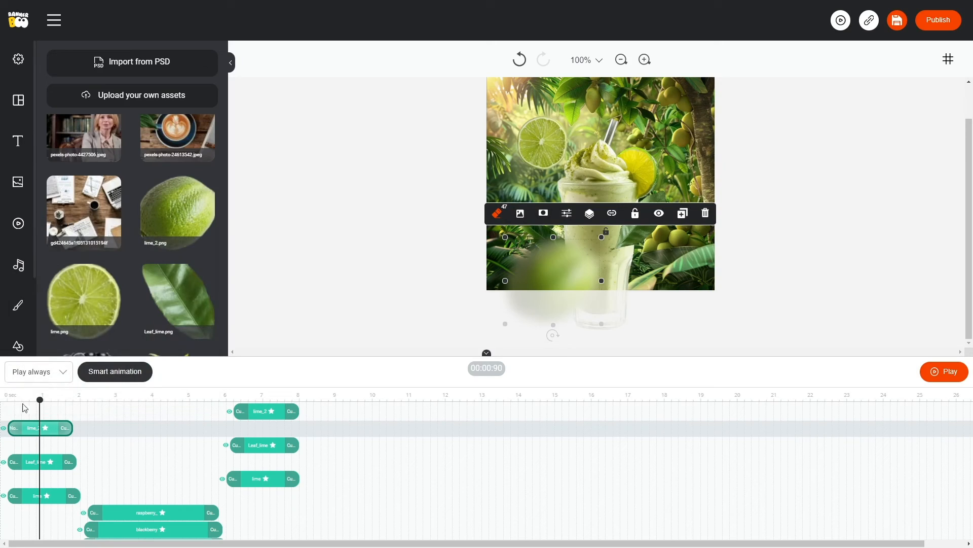
{"action": "left_click", "coordinate": [15, 464]}
{"action": "left_click", "coordinate": [27, 307]}
{"action": "left_click", "coordinate": [14, 495]}
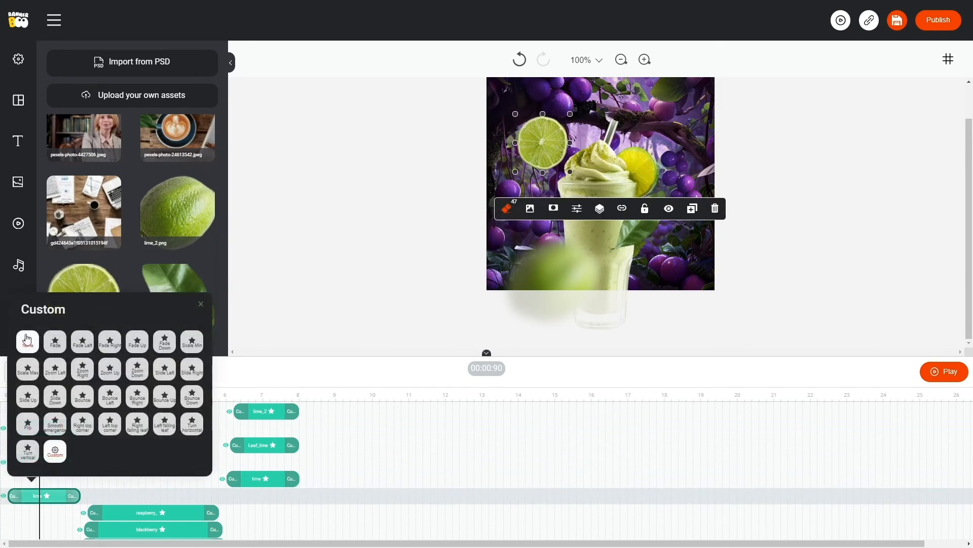
{"action": "left_click", "coordinate": [26, 340]}
Step: Set the exit animation of the lime_2, Leaf_lime and lime clips ending at 8 seconds to None
{"action": "left_click", "coordinate": [292, 412]}
{"action": "left_click", "coordinate": [305, 257]}
{"action": "left_click", "coordinate": [294, 446]}
{"action": "left_click", "coordinate": [306, 292]}
{"action": "left_click", "coordinate": [292, 479]}
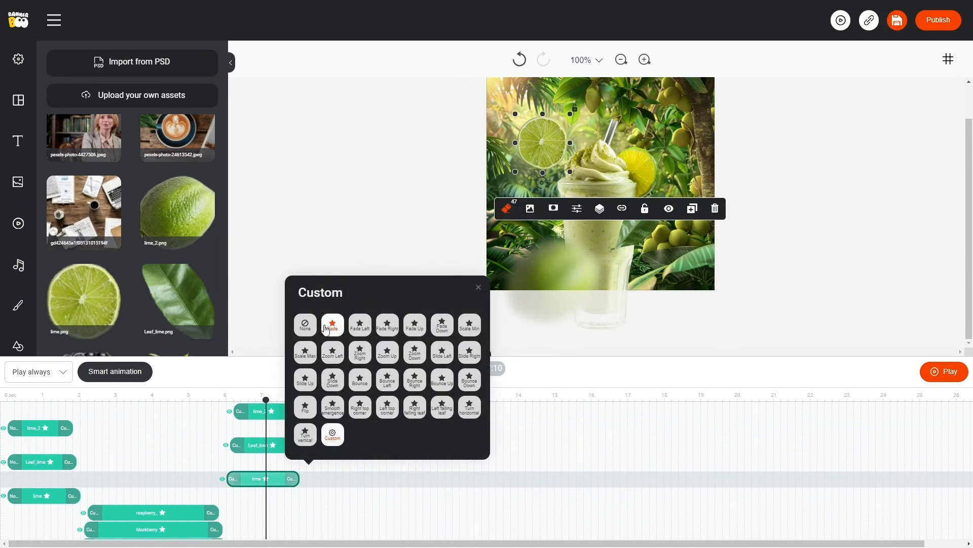
{"action": "left_click", "coordinate": [305, 324]}
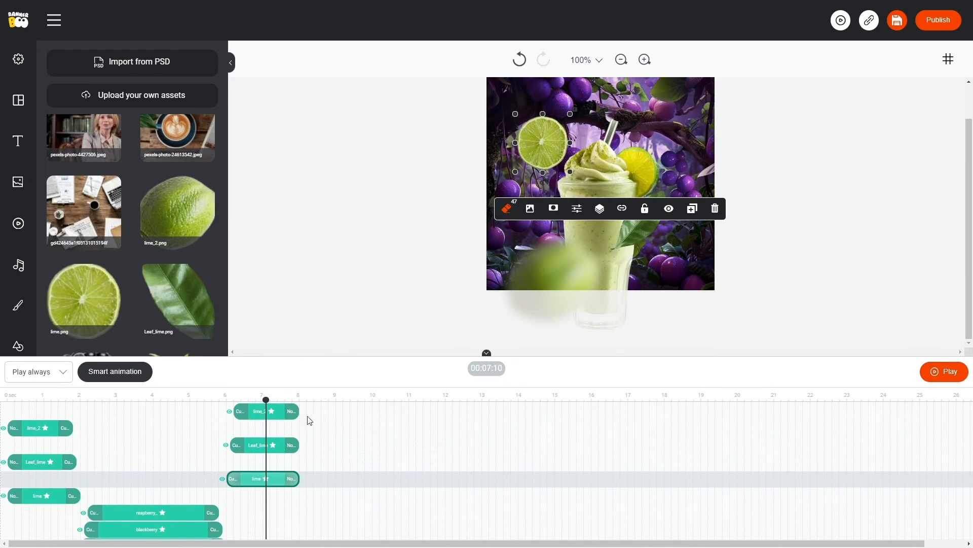
Step: At 4 seconds, add a text layer in the ON SALE style reading TASTE and color it white
{"action": "left_click", "coordinate": [153, 400]}
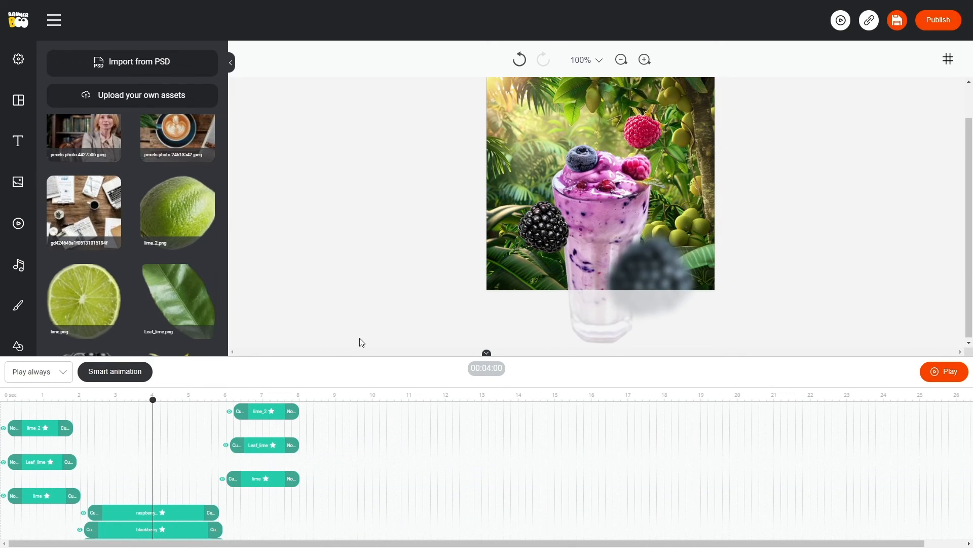
{"action": "left_click_drag", "start_coordinate": [389, 352], "coordinate": [386, 435]}
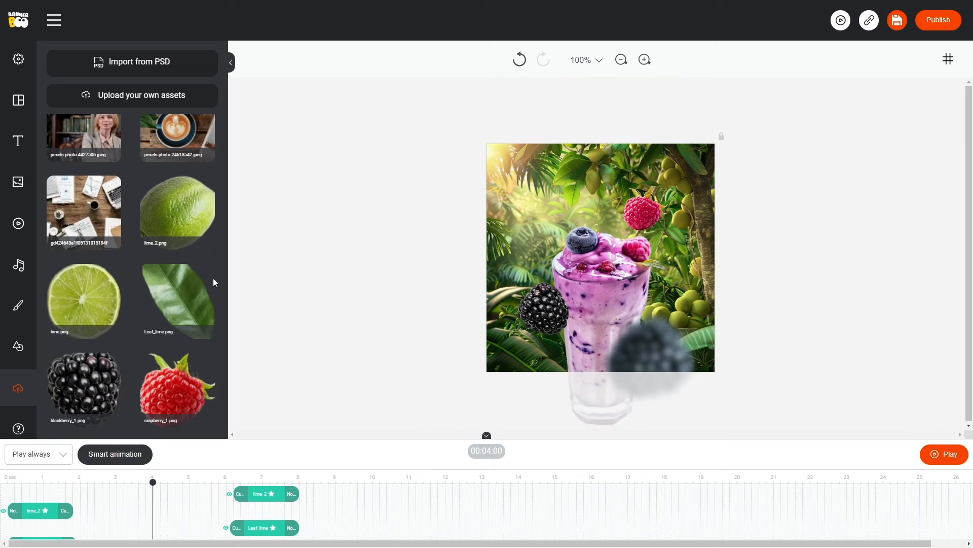
{"action": "left_click", "coordinate": [16, 143]}
{"action": "left_click_drag", "start_coordinate": [137, 225], "coordinate": [574, 225]}
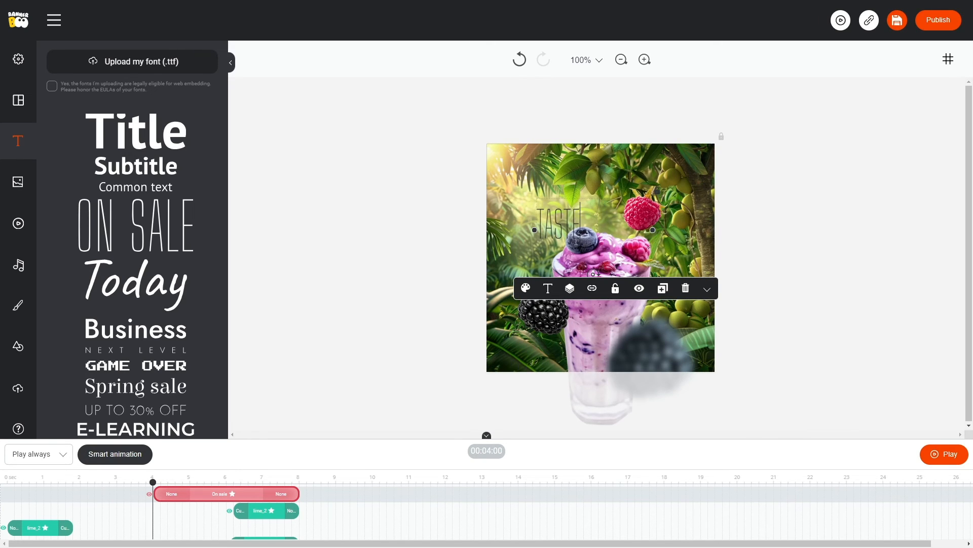
{"action": "left_click", "coordinate": [537, 292]}
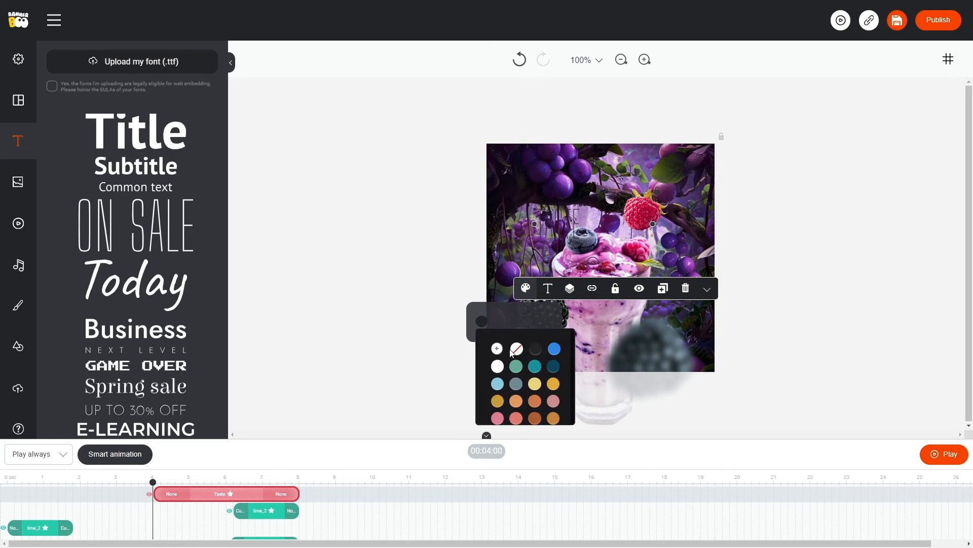
{"action": "left_click", "coordinate": [499, 368]}
Step: Switch the TASTE text to a bold weight and widen its text box
{"action": "left_click", "coordinate": [548, 288]}
{"action": "left_click", "coordinate": [537, 391]}
{"action": "left_click", "coordinate": [626, 465]}
{"action": "left_click", "coordinate": [517, 356]}
{"action": "left_click_drag", "start_coordinate": [653, 239], "coordinate": [690, 239]}
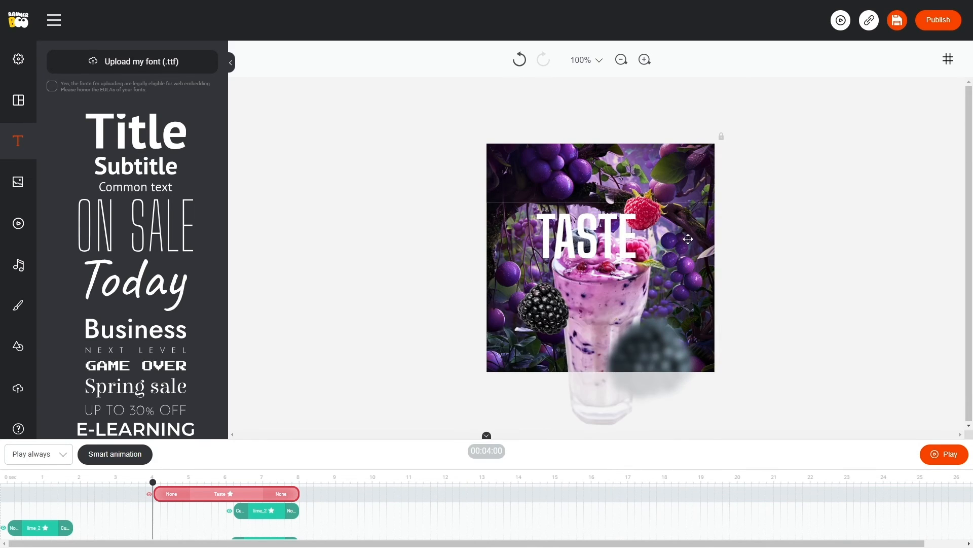
Step: Increase the TASTE text's size to 180 and finally 210, placing it across the upper part of the banner
{"action": "left_click", "coordinate": [548, 314]}
{"action": "left_click", "coordinate": [535, 385]}
{"action": "type", "text": "180"}
{"action": "left_click", "coordinate": [537, 470]}
{"action": "left_click_drag", "start_coordinate": [613, 253], "coordinate": [623, 215]}
{"action": "left_click", "coordinate": [515, 313]}
{"action": "left_click", "coordinate": [506, 378]}
{"action": "type", "text": "210"}
Step: Move the TASTE layer behind the smoothies and above both backgrounds, and stretch its clip over 0 to 8 seconds
{"action": "left_click_drag", "start_coordinate": [259, 435], "coordinate": [98, 446]}
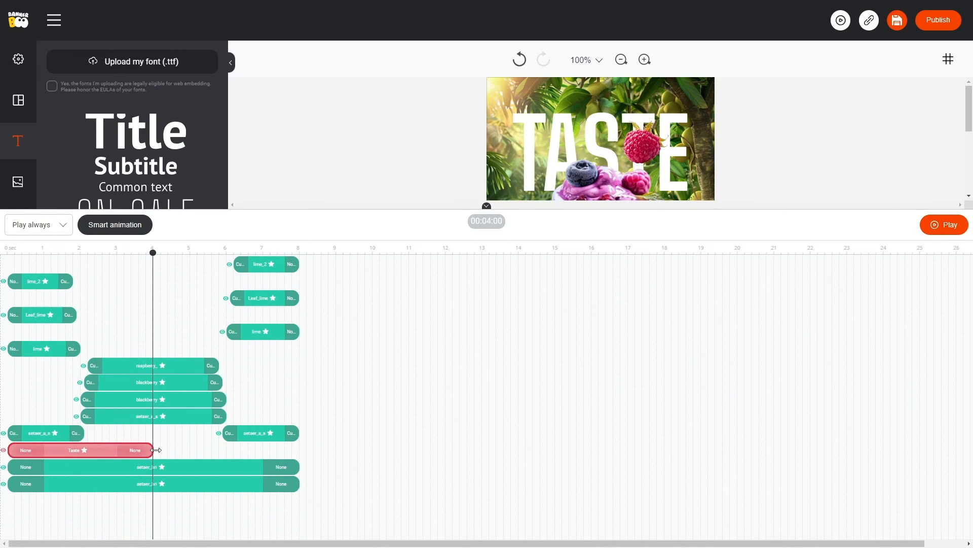
{"action": "left_click_drag", "start_coordinate": [156, 450], "coordinate": [304, 458]}
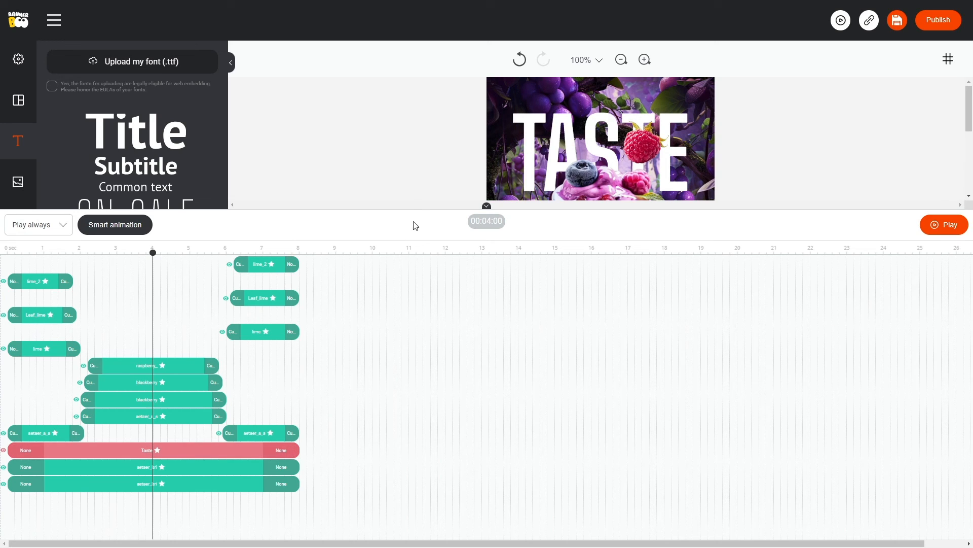
{"action": "left_click_drag", "start_coordinate": [421, 207], "coordinate": [405, 405]}
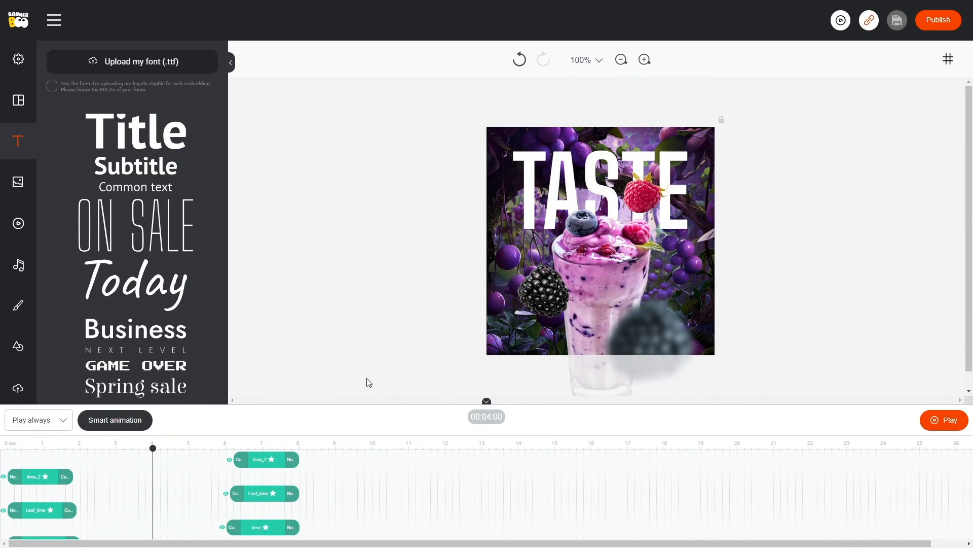
Step: Set the first green smoothie clip's entrance animation and the last green smoothie clip's exit animation to None
{"action": "scroll", "coordinate": [169, 461], "scroll_direction": "down", "scroll_amount": 2}
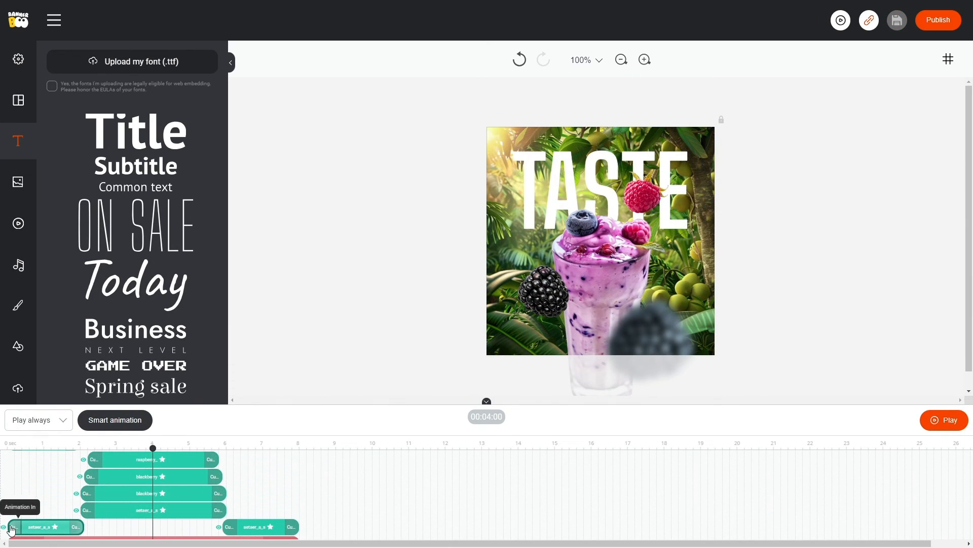
{"action": "left_click", "coordinate": [17, 529]}
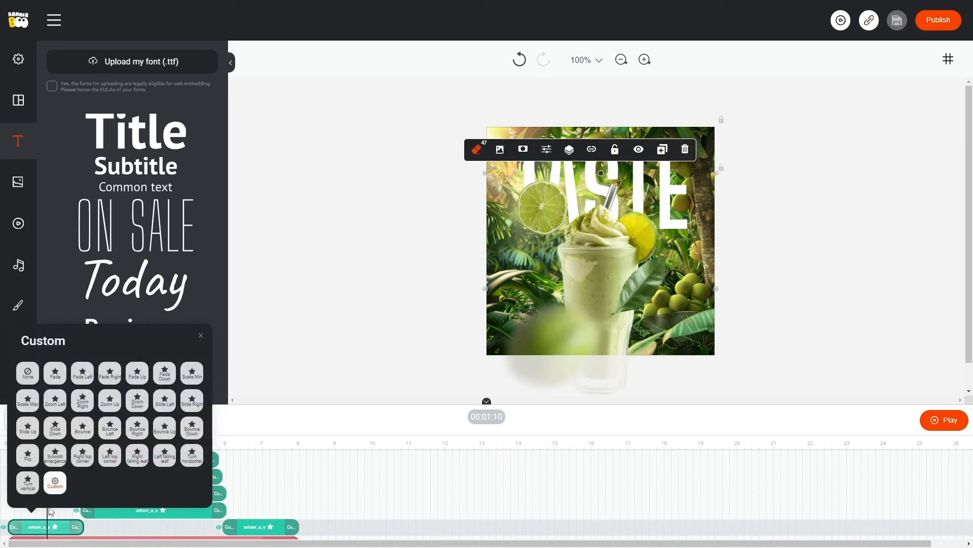
{"action": "left_click", "coordinate": [33, 369]}
{"action": "left_click", "coordinate": [292, 527]}
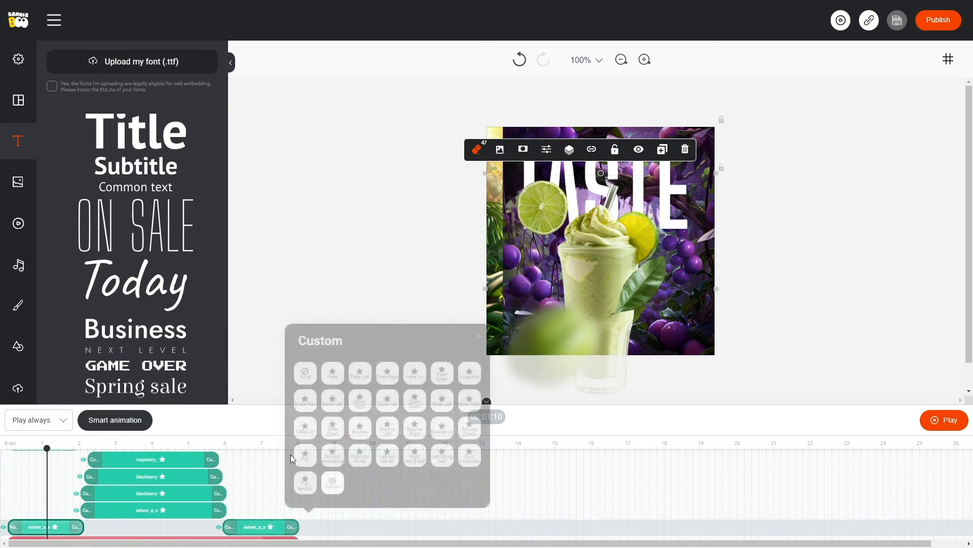
{"action": "left_click", "coordinate": [305, 374]}
Step: Set the playhead to 4 seconds and open the saved banner's preview page
{"action": "left_click", "coordinate": [153, 445]}
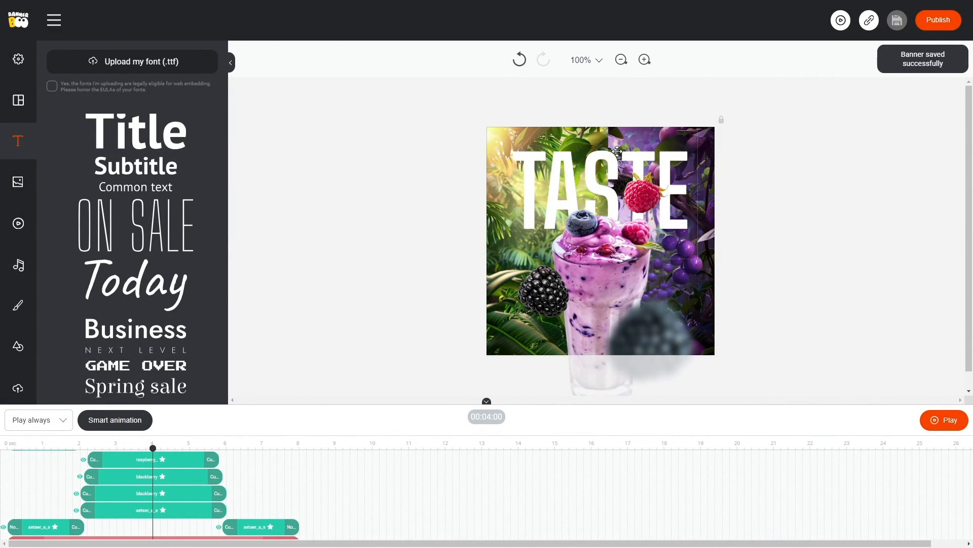
{"action": "left_click", "coordinate": [868, 21]}
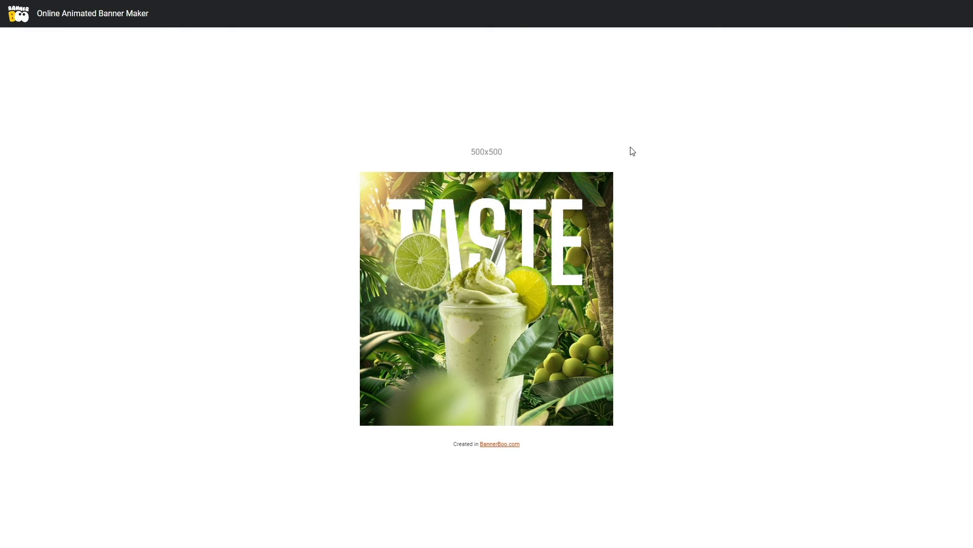